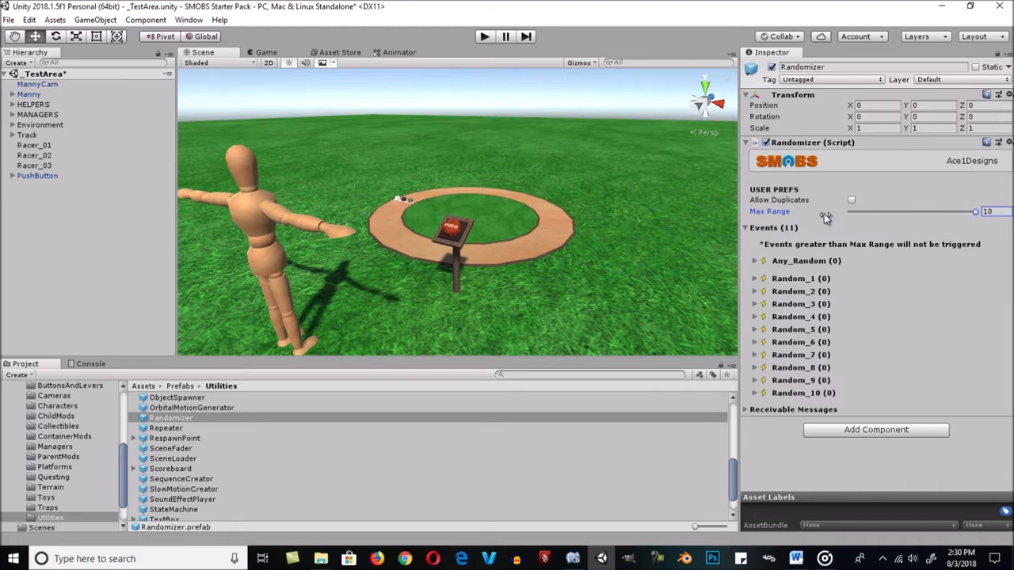
Examine the Any_Random, Random_1, Random_2 and Random_3 event lists of the Randomizer prefab
click(759, 261)
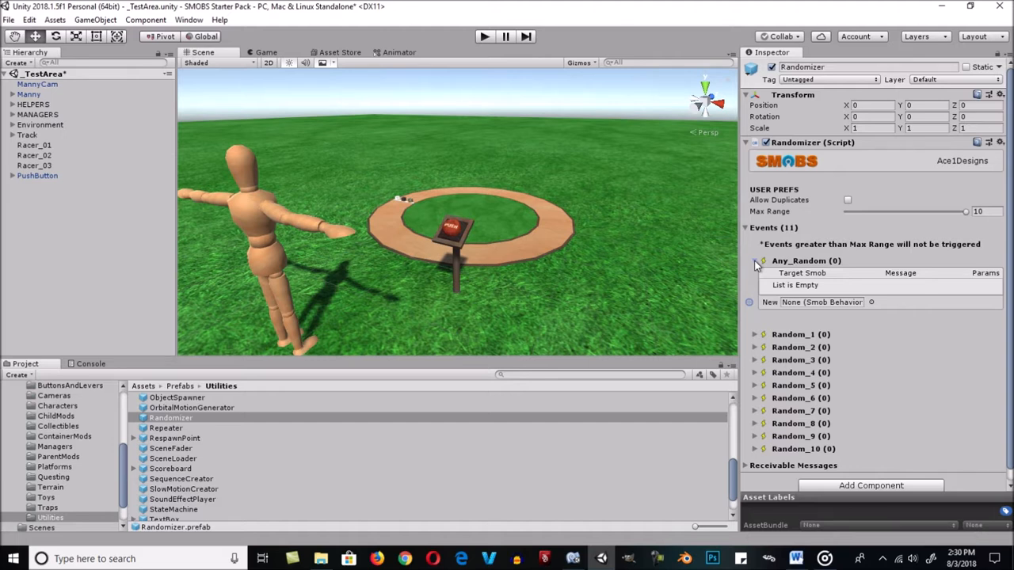
click(756, 262)
click(757, 280)
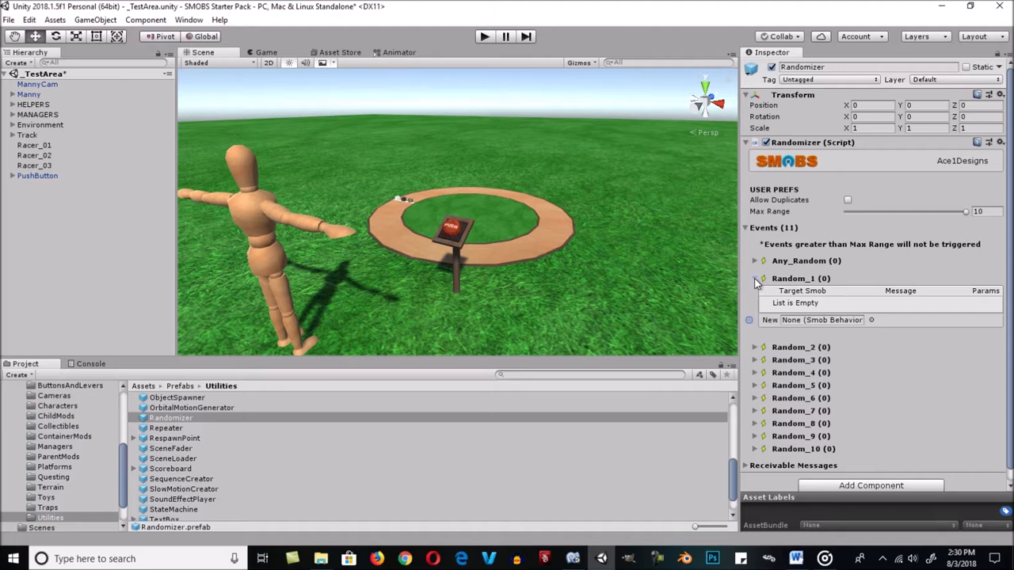
click(755, 279)
click(757, 292)
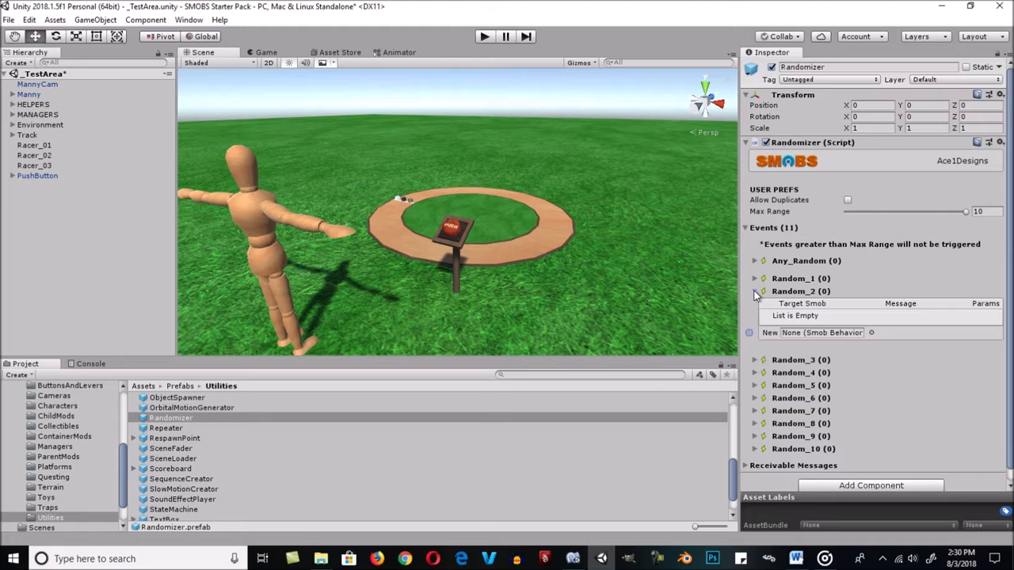
click(756, 292)
click(757, 305)
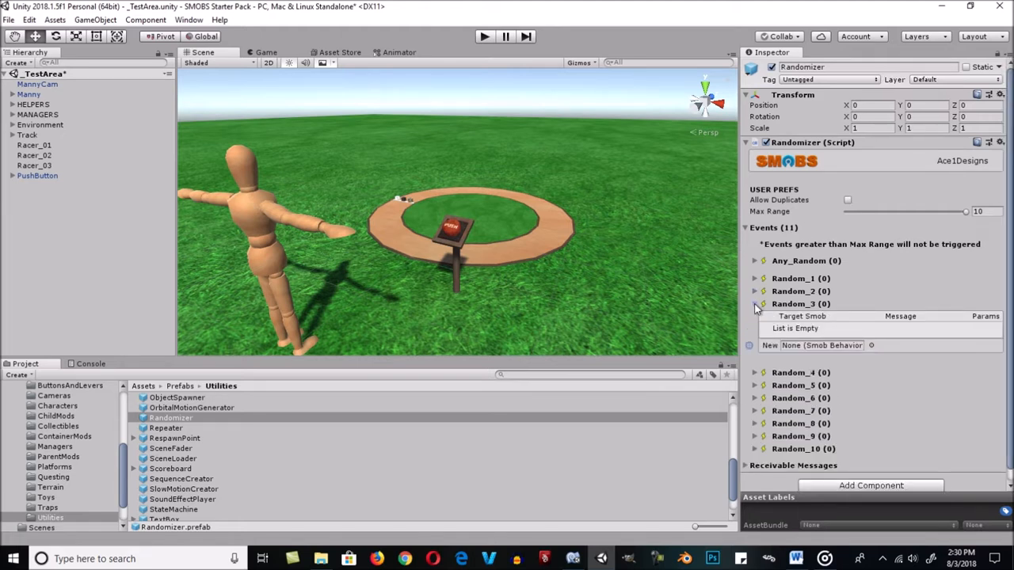
click(755, 304)
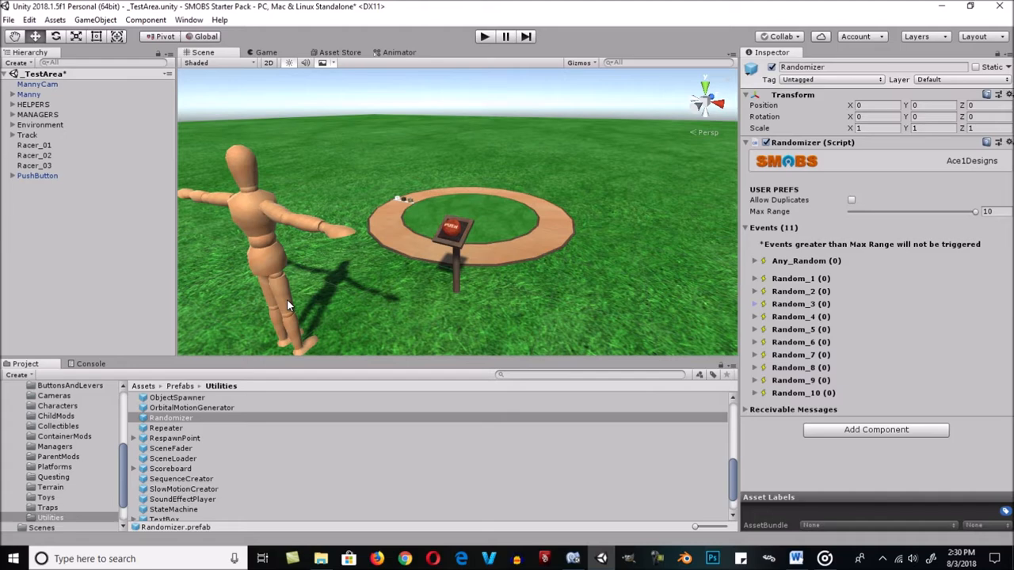
Inspect the three racer cubes on the start line of the circular track up close in the scene
scroll(326, 205, up, 1)
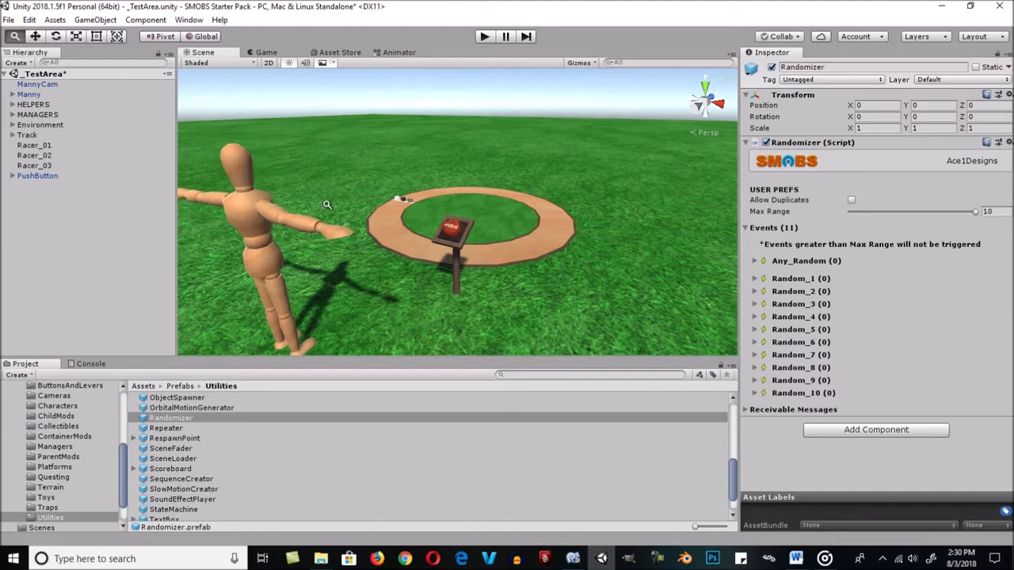
alt+right_drag(326, 204, 471, 215)
alt+drag(470, 214, 396, 163)
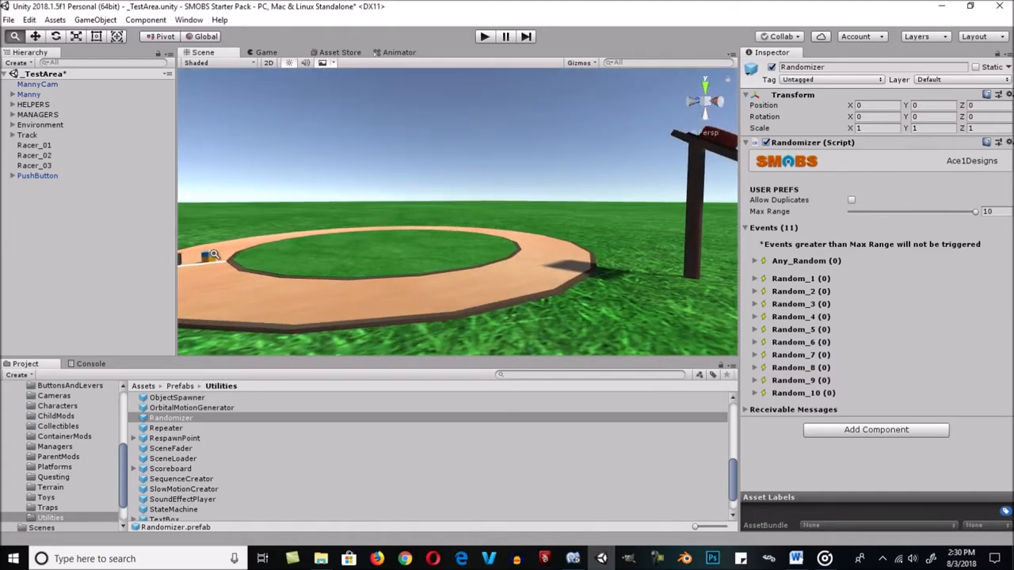
alt+right_drag(396, 163, 410, 258)
alt+drag(410, 257, 500, 224)
alt+right_drag(332, 237, 468, 240)
middle_drag(362, 246, 439, 247)
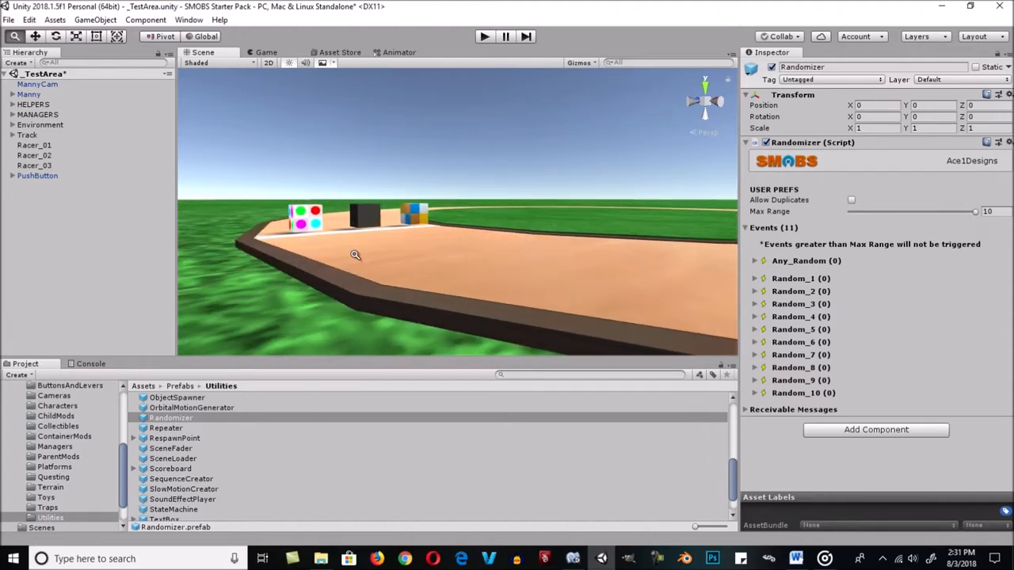
alt+right_drag(355, 255, 407, 252)
alt+drag(423, 228, 440, 279)
alt+right_drag(527, 259, 329, 254)
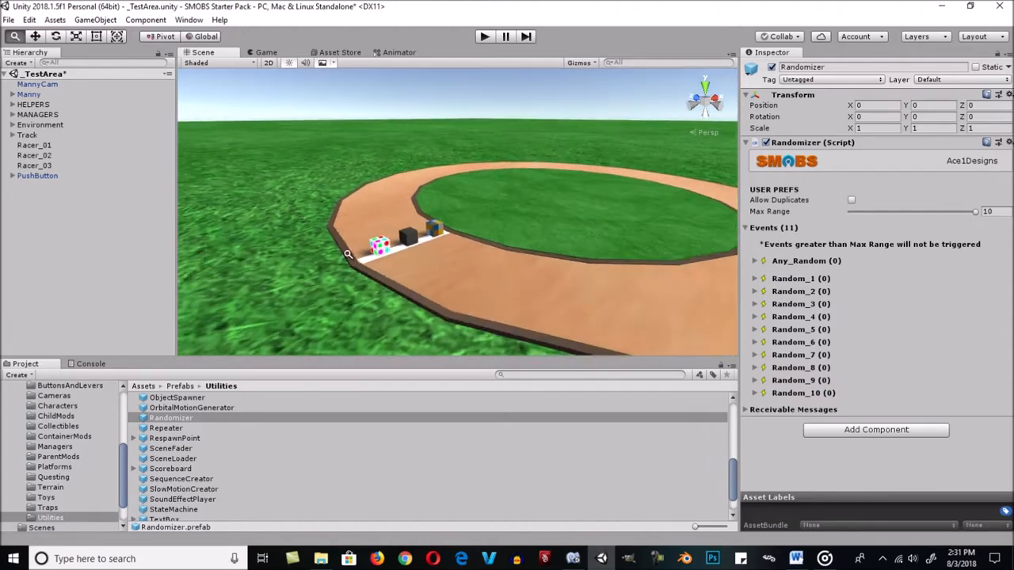
alt+drag(329, 254, 293, 257)
middle_drag(321, 242, 462, 242)
alt+drag(461, 242, 381, 279)
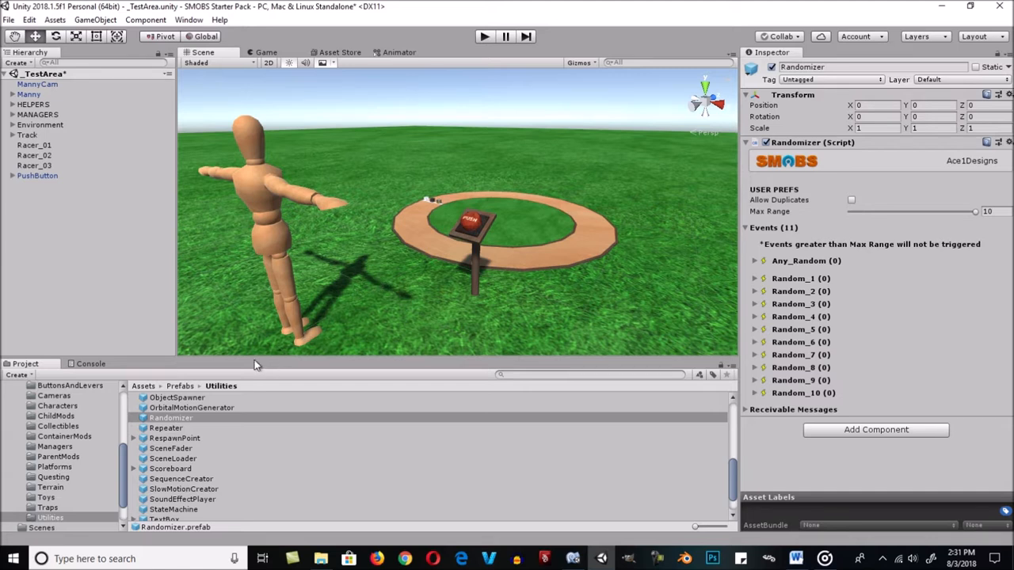
Add the Randomizer and Repeater prefabs from the Utilities folder to the scene hierarchy
click(174, 418)
drag(173, 418, 82, 307)
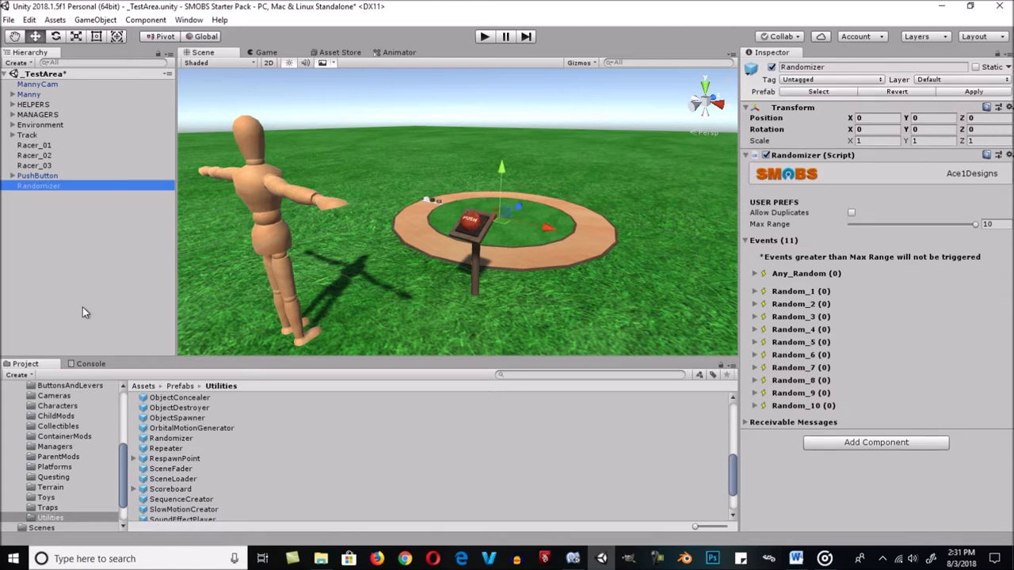
drag(171, 450, 81, 295)
click(64, 236)
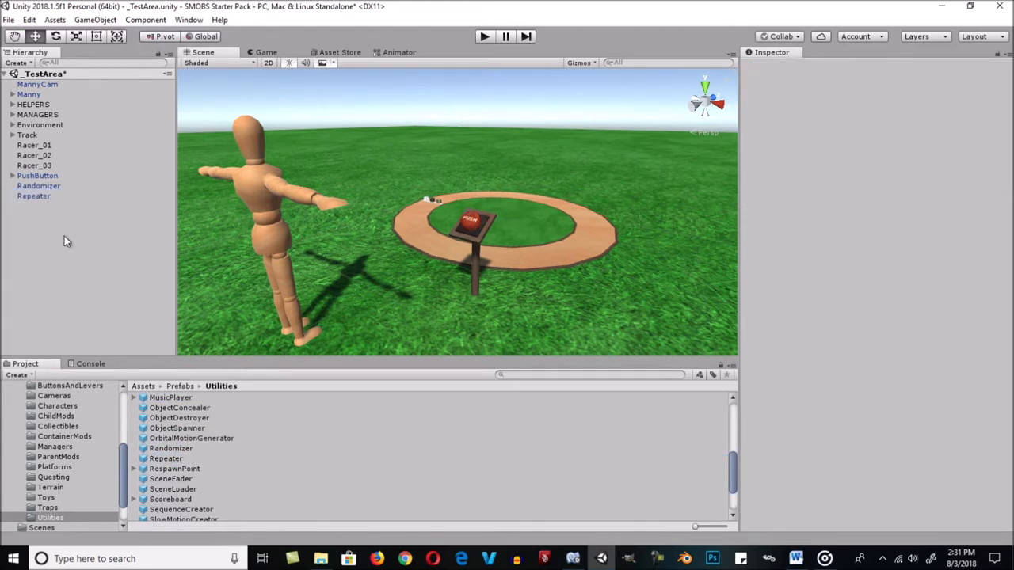
Add the SpinnerMod prefab from the ContainerMods folder to the scene hierarchy
alt+drag(453, 242, 420, 174)
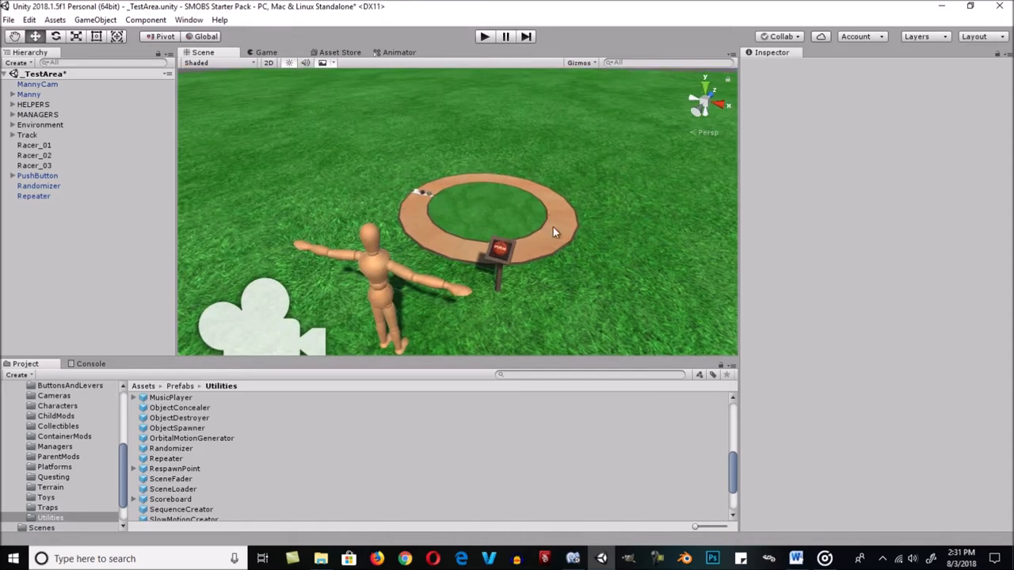
click(65, 436)
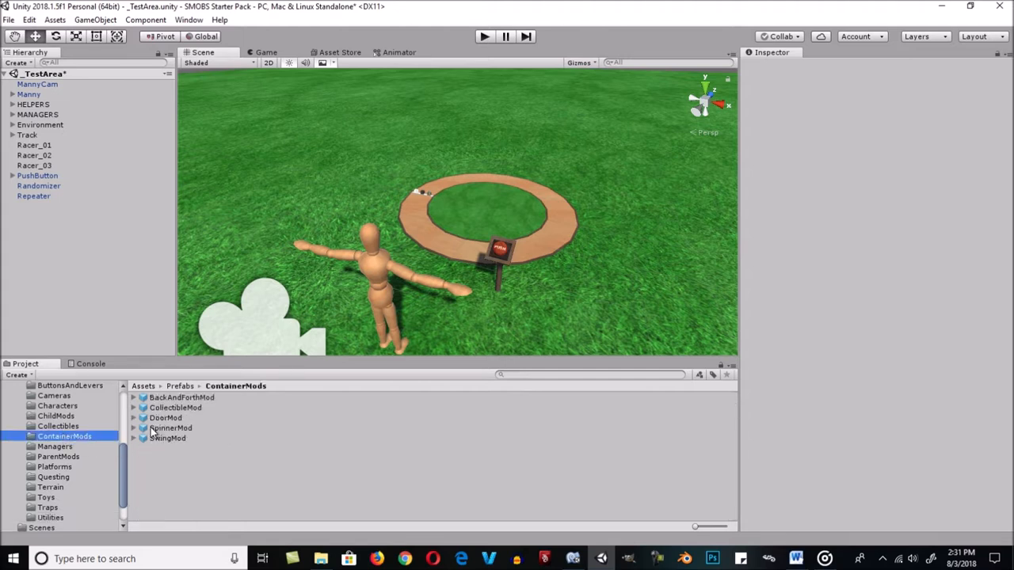
drag(181, 429, 85, 273)
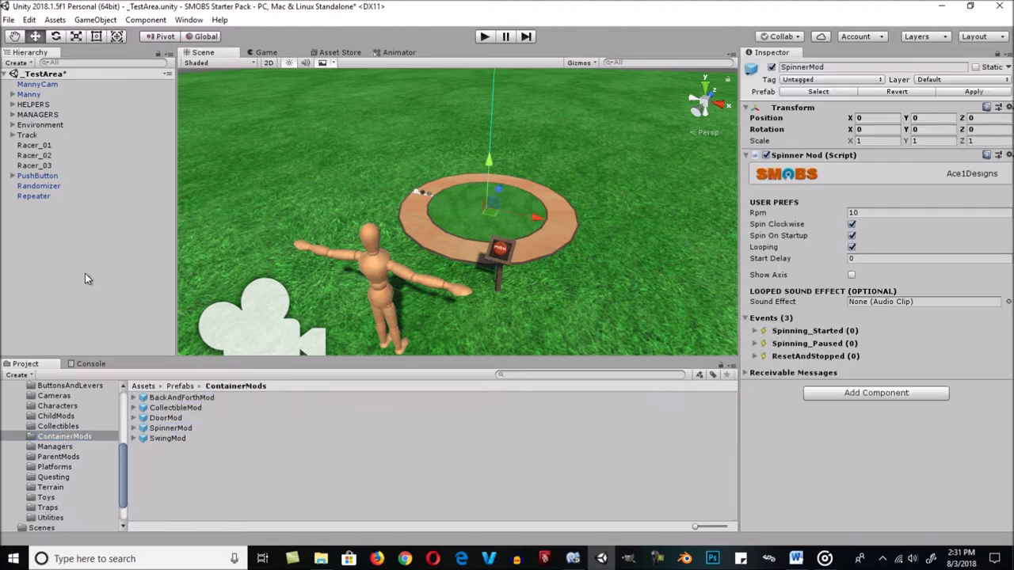
Set the SpinnerMod's Rpm to 3 and disable its Spin On Startup and Looping options
click(865, 212)
text(3)
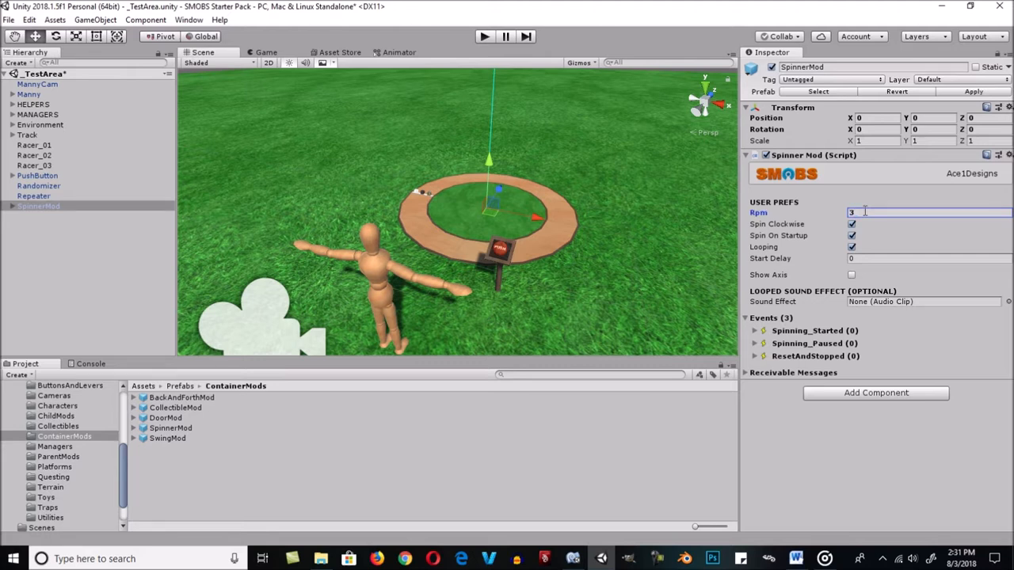
click(851, 235)
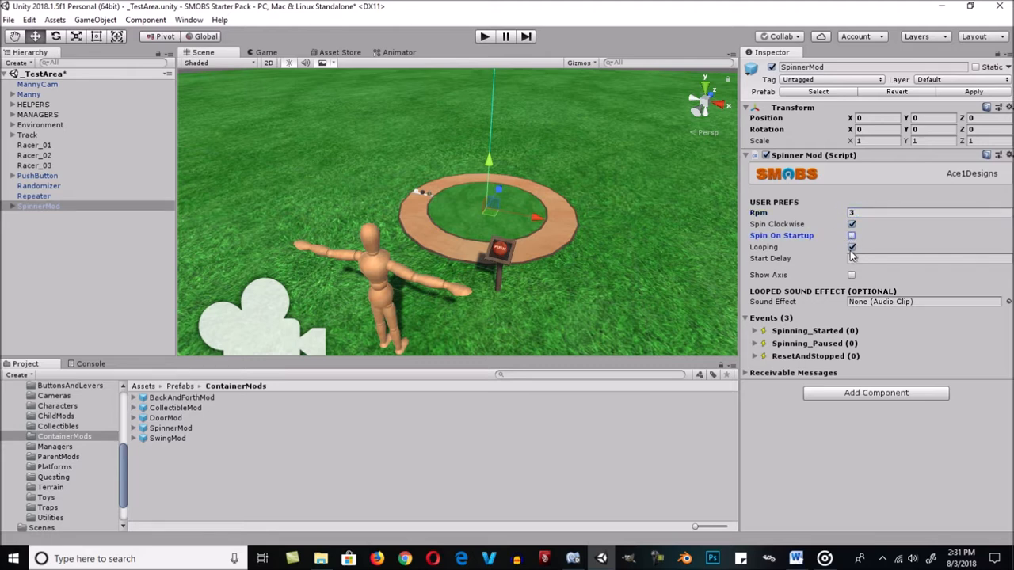
click(852, 248)
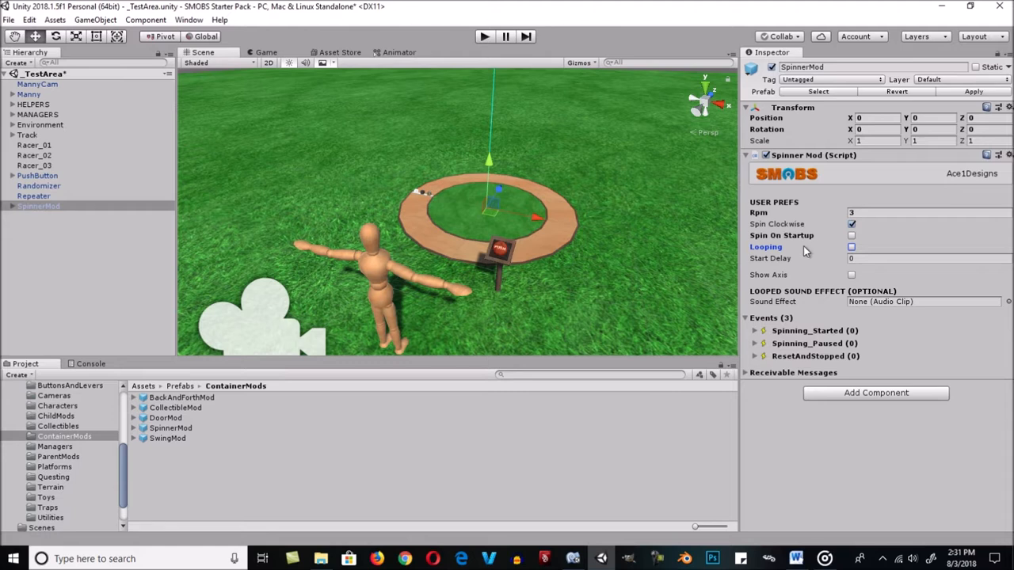
Duplicate the SpinnerMod object twice so the scene has three spinners
click(111, 208)
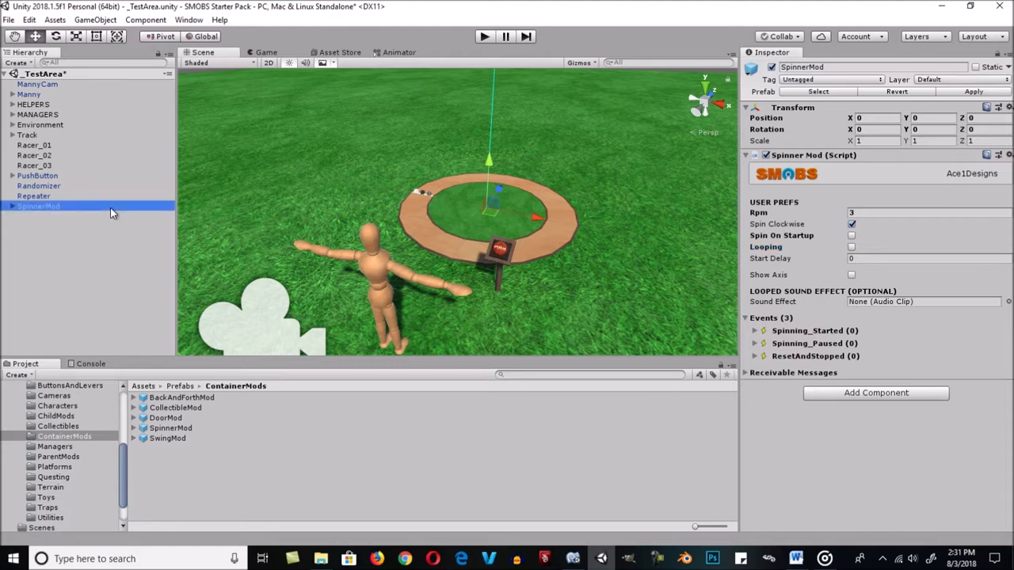
key(ctrl+d)
key(ctrl+d)
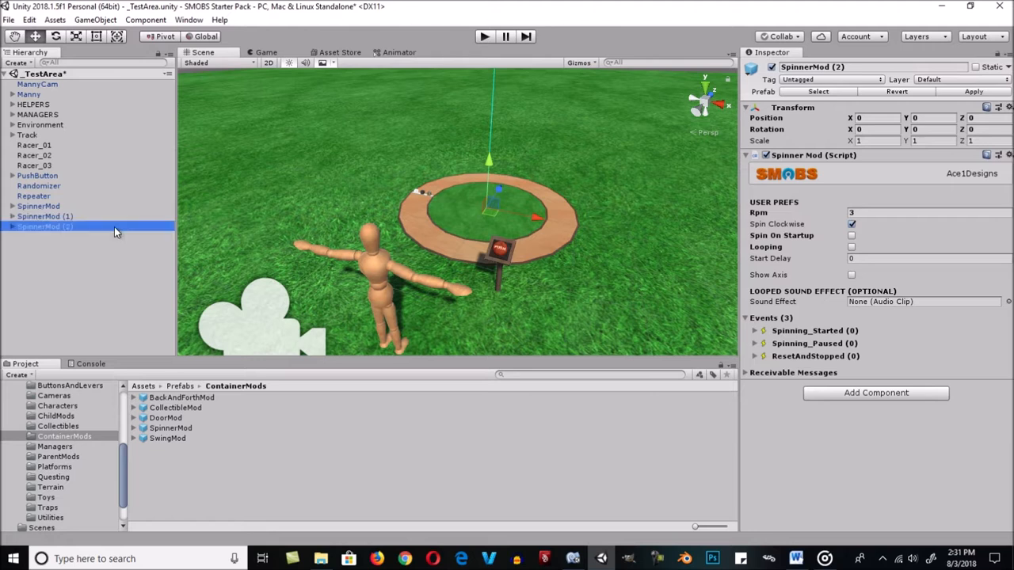
Rename the three SpinnerMod objects, in order, as RacePath_01, RacePath_02 and RacePath_03
right_click(60, 207)
click(92, 248)
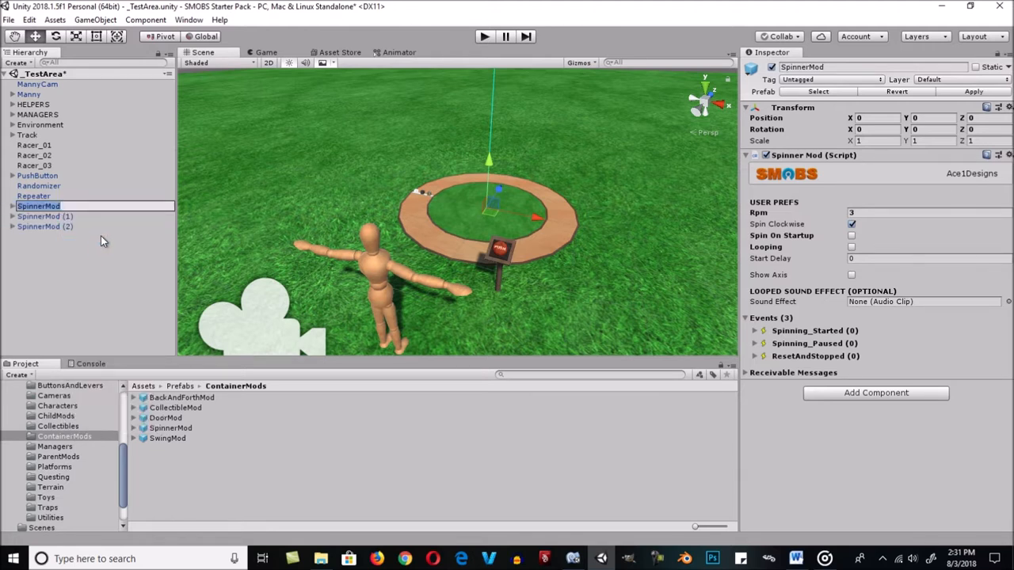
text(RacePath_01)
key(Return)
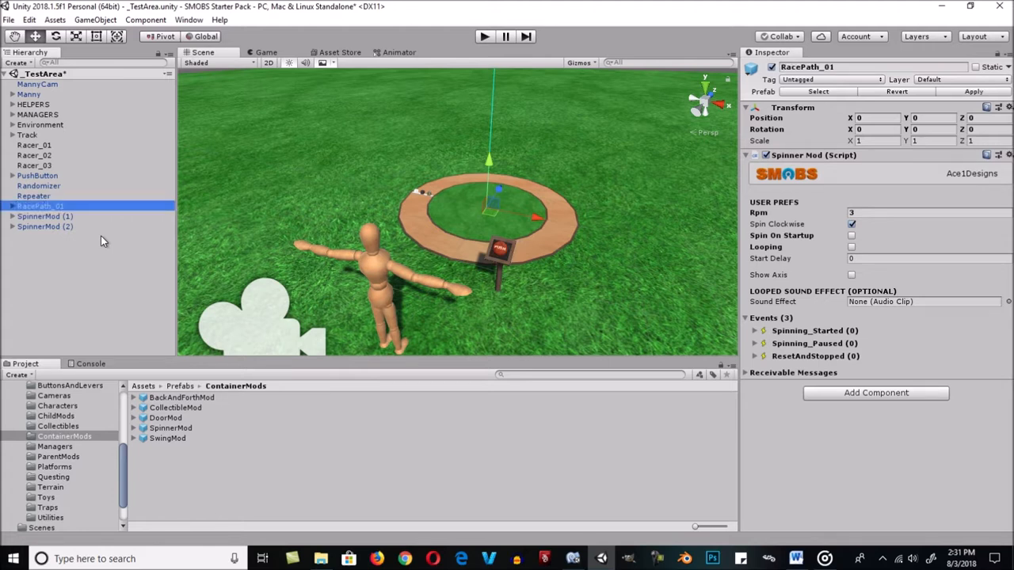
right_click(79, 216)
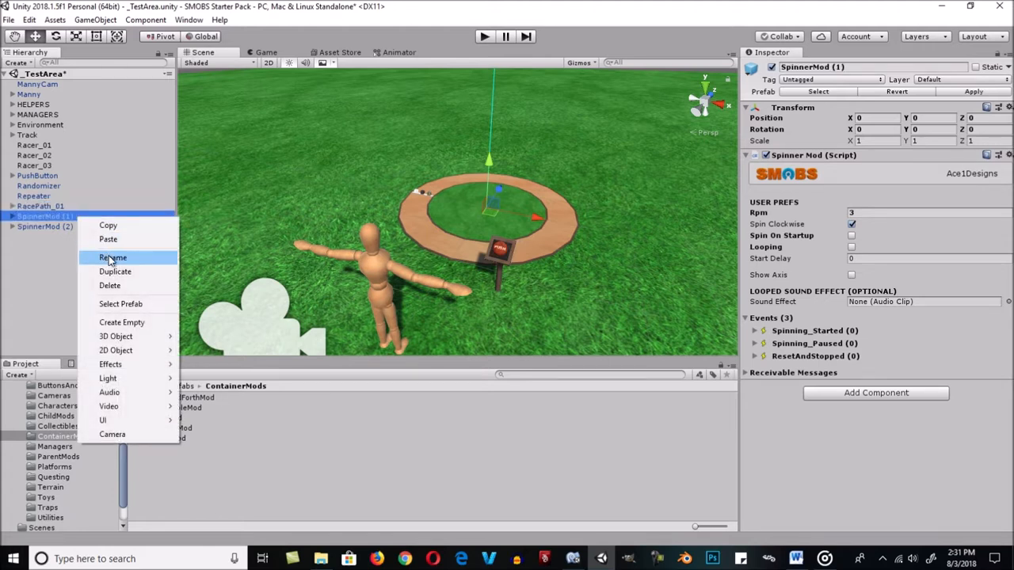
click(112, 258)
text(RacePath_02)
key(Return)
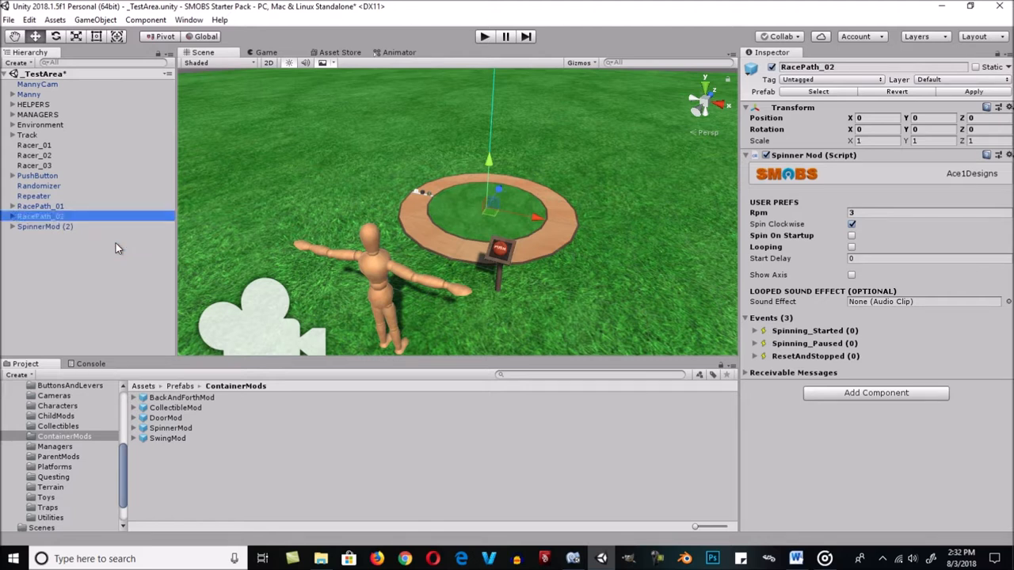
right_click(66, 226)
click(99, 270)
text(RacePath_03)
key(Return)
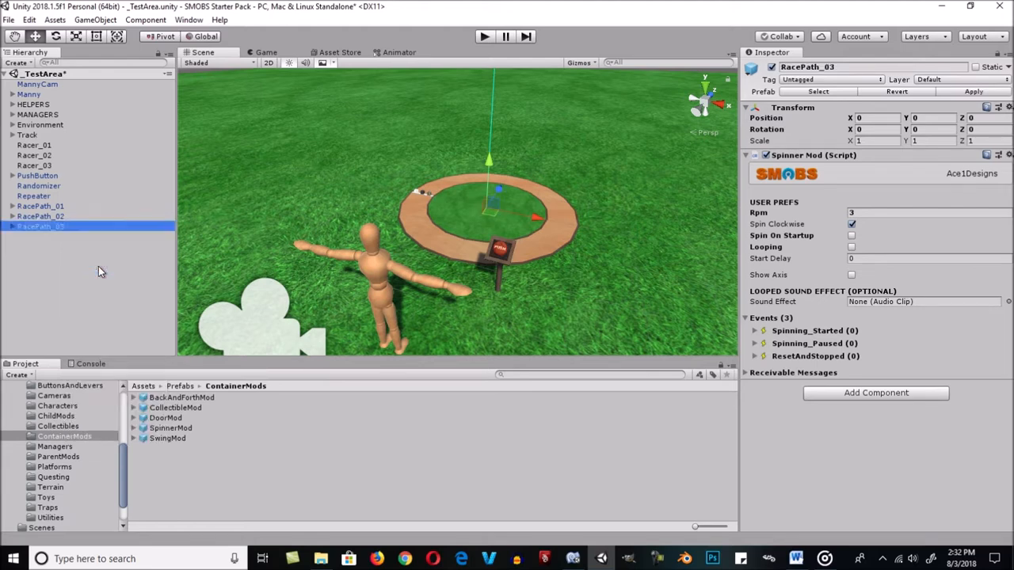
Expand RacePath_01, RacePath_02 and RacePath_03 in the hierarchy to reveal their SpinnerContainer children
key(Up)
key(Up)
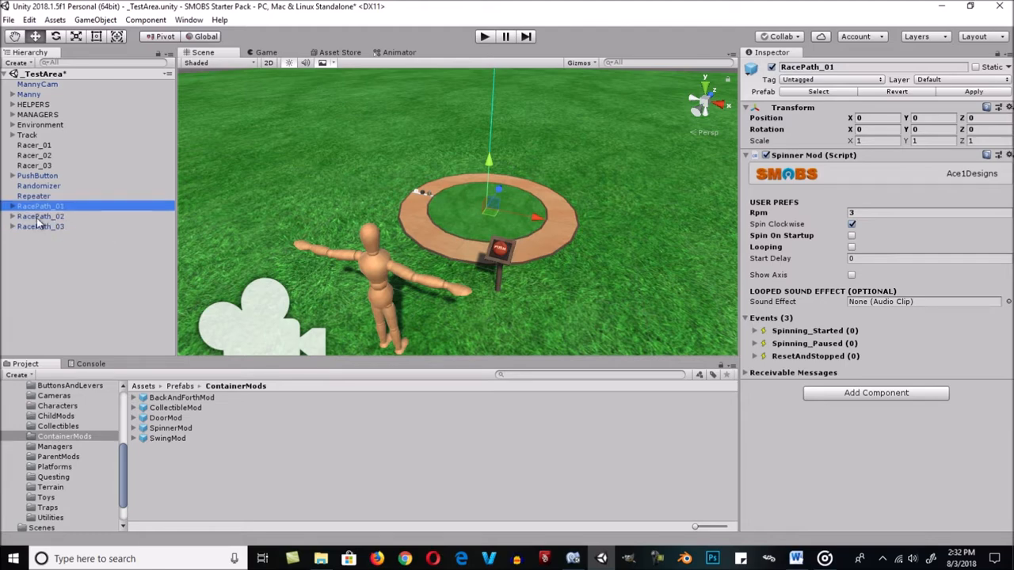
alt+drag(468, 242, 467, 184)
alt+right_drag(475, 190, 561, 206)
alt+drag(467, 194, 457, 222)
alt+middle_drag(471, 229, 455, 203)
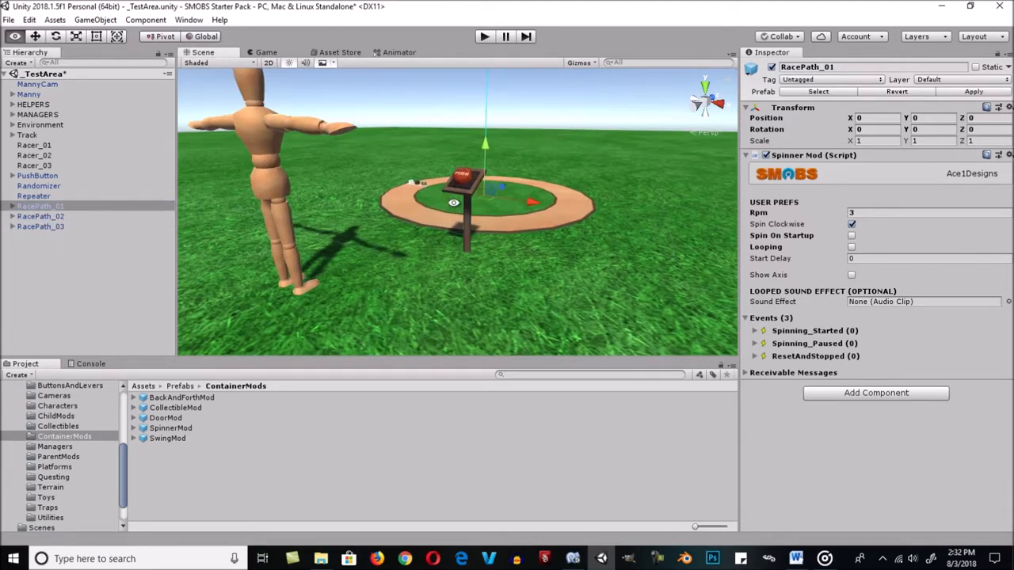
click(13, 207)
click(13, 207)
click(12, 227)
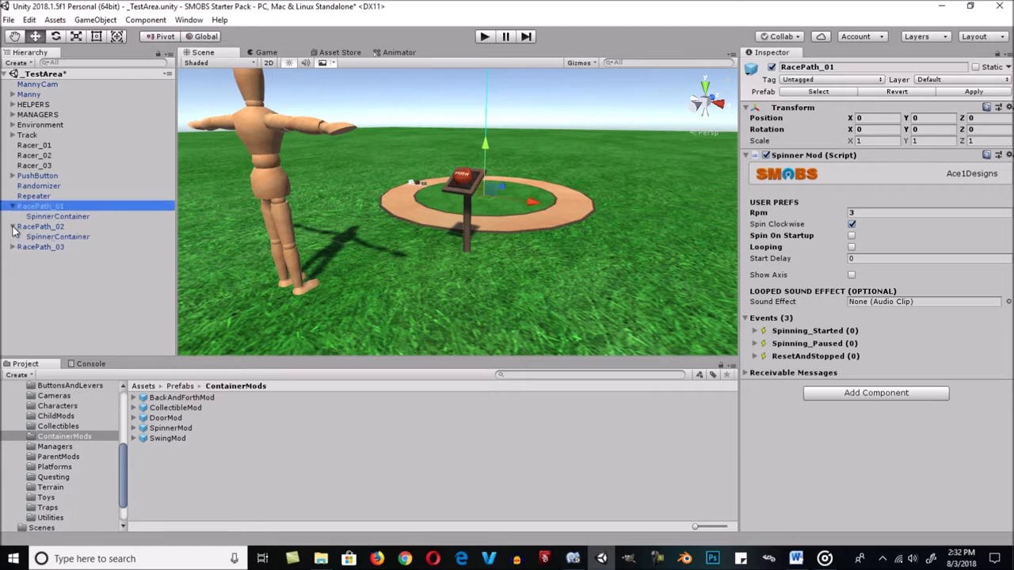
click(13, 247)
click(91, 271)
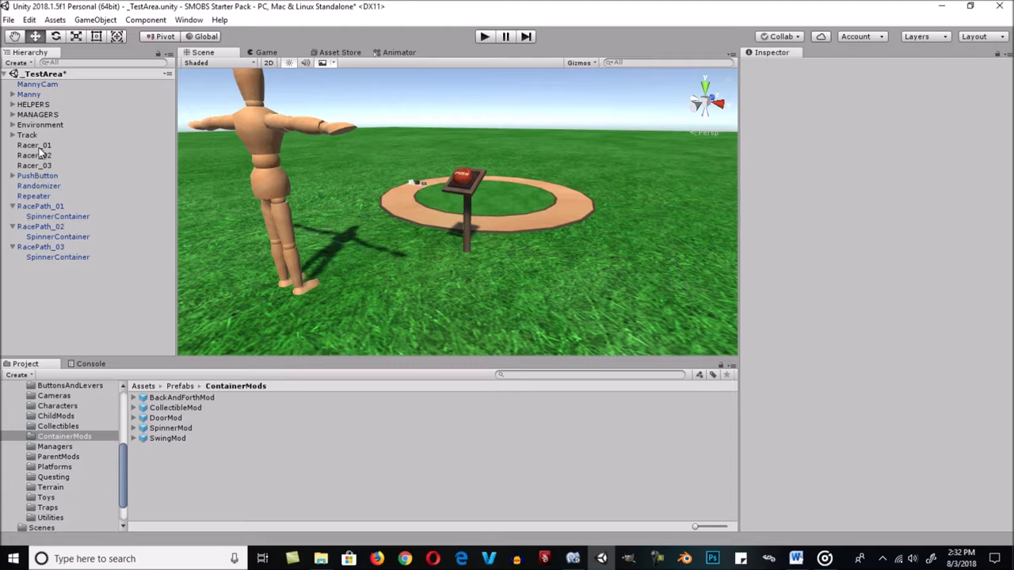
Parent Racer_01, Racer_02 and Racer_03 to the SpinnerContainers of RacePath_01, RacePath_02 and RacePath_03 respectively, and collapse the three paths
drag(33, 146, 57, 217)
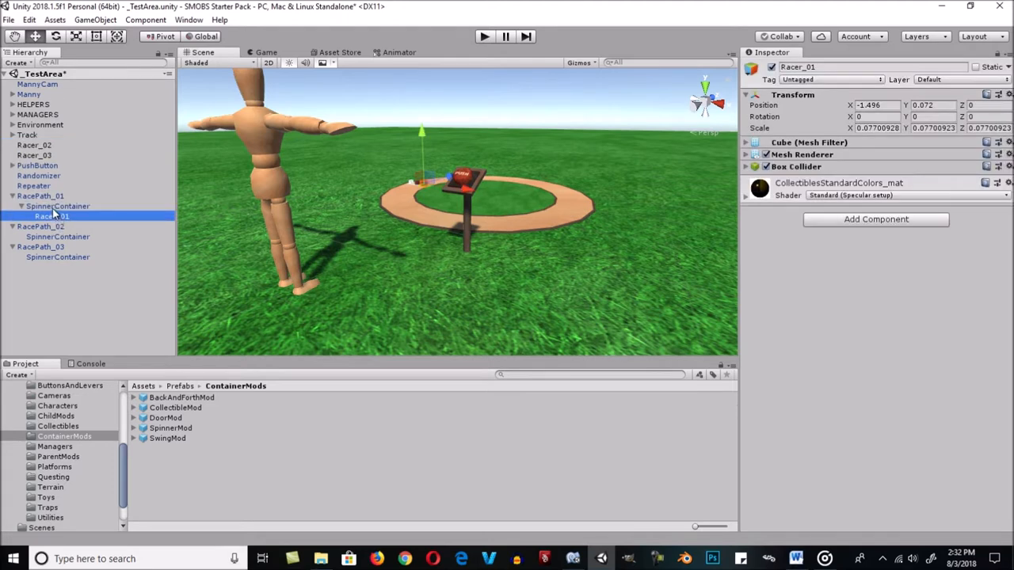
drag(38, 147, 56, 235)
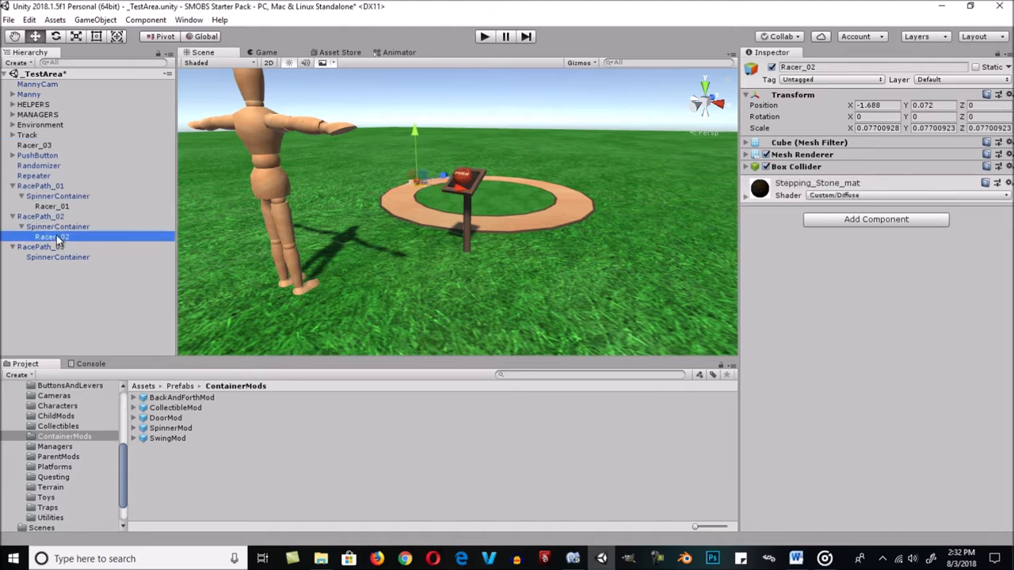
drag(35, 148, 60, 262)
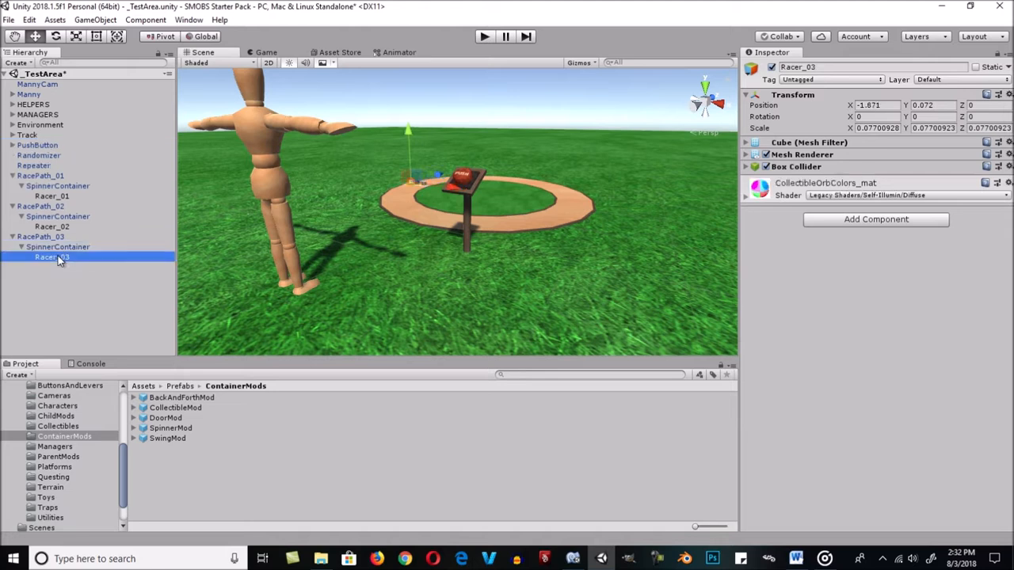
click(12, 175)
click(13, 185)
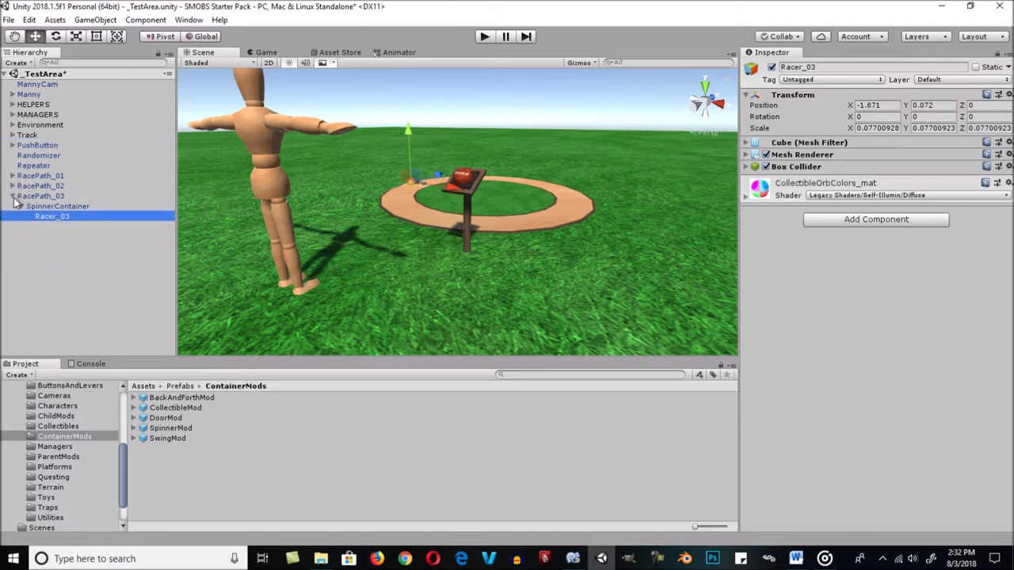
click(13, 196)
click(67, 251)
In PushButton's Triggered_OnOff event, add a SetSpeed message to RacePath_01 with rpm 3
alt+drag(529, 169, 523, 202)
alt+right_drag(522, 203, 480, 204)
mouse_move(480, 204)
alt+mouse_down()
mouse_move(478, 216)
mouse_move(472, 205)
alt+mouse_up()
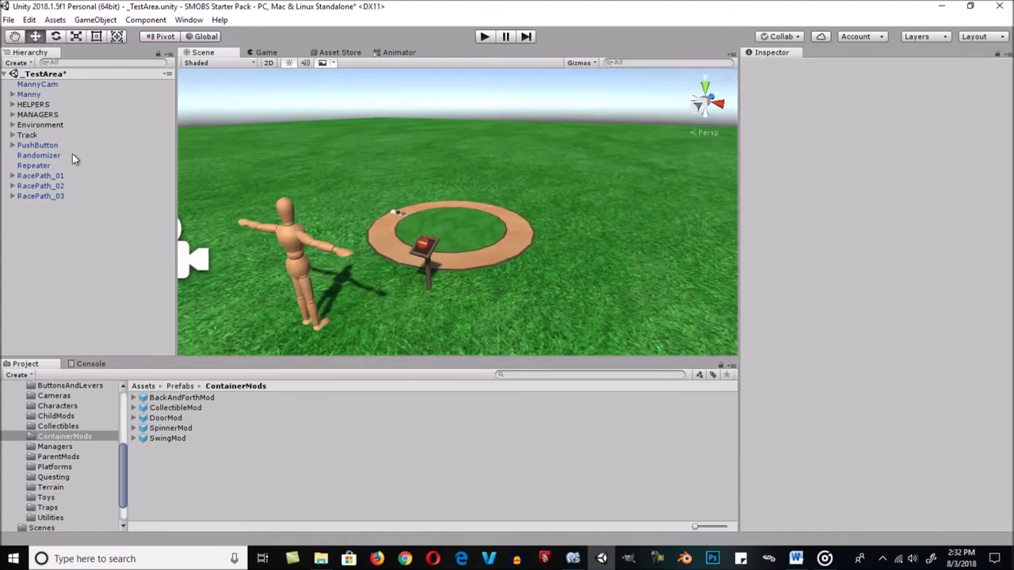
click(55, 145)
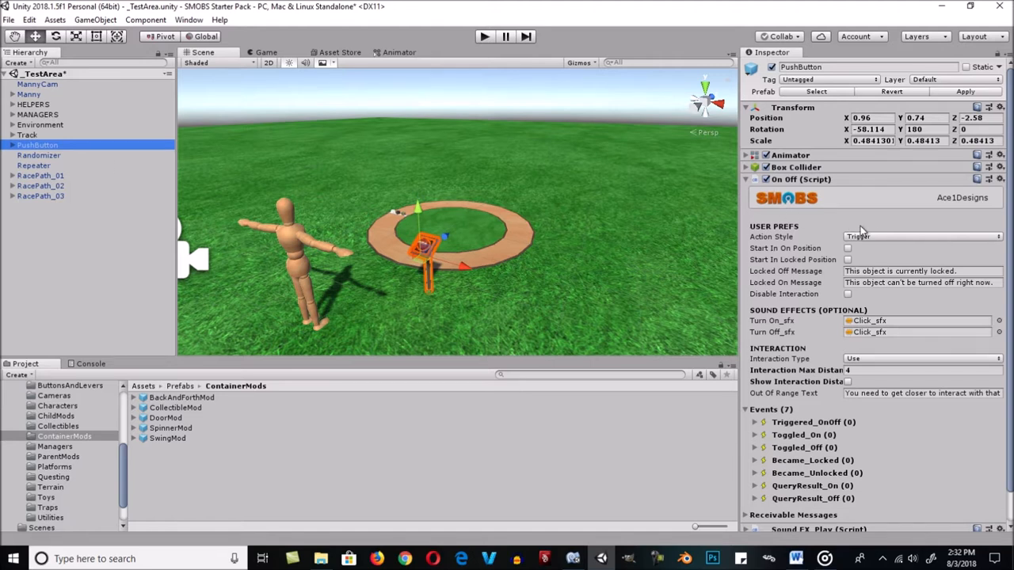
scroll(856, 234, down, 2)
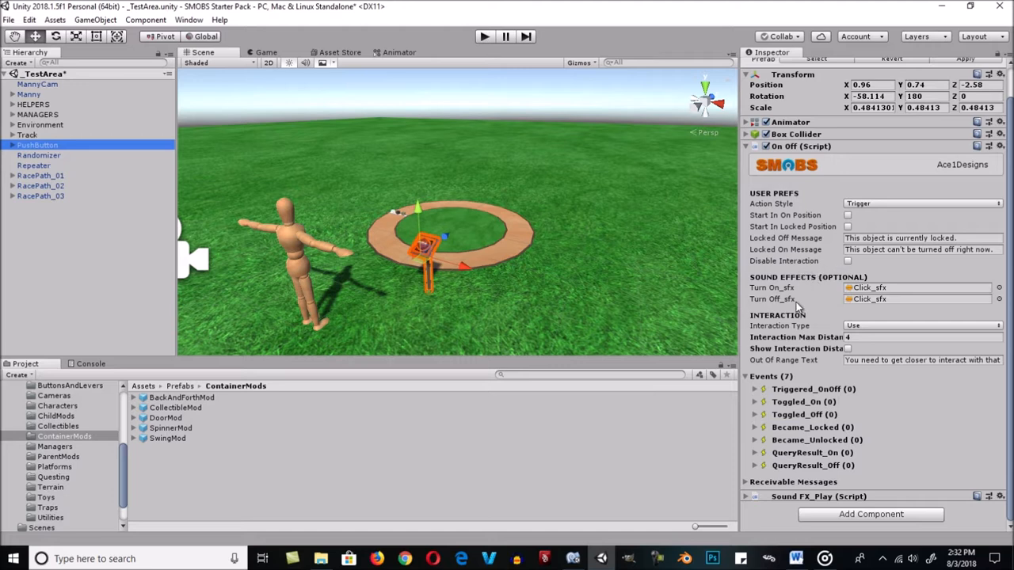
click(755, 390)
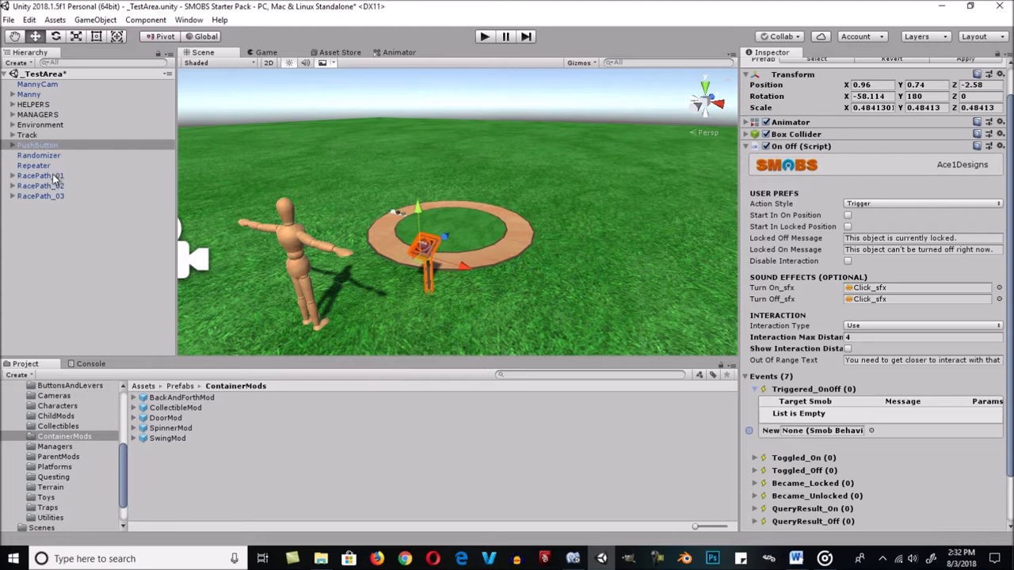
drag(54, 178, 809, 432)
click(907, 430)
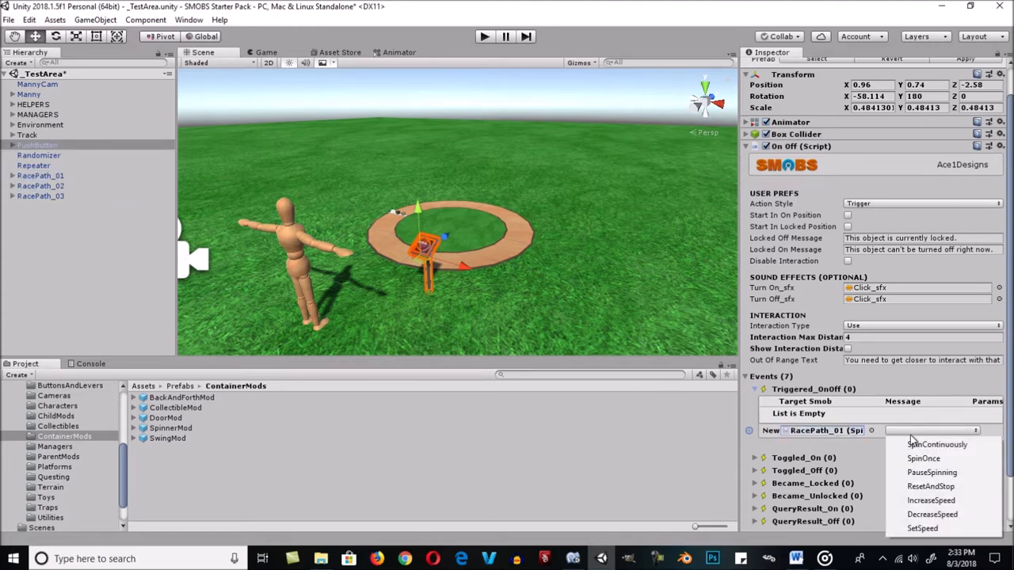
click(925, 528)
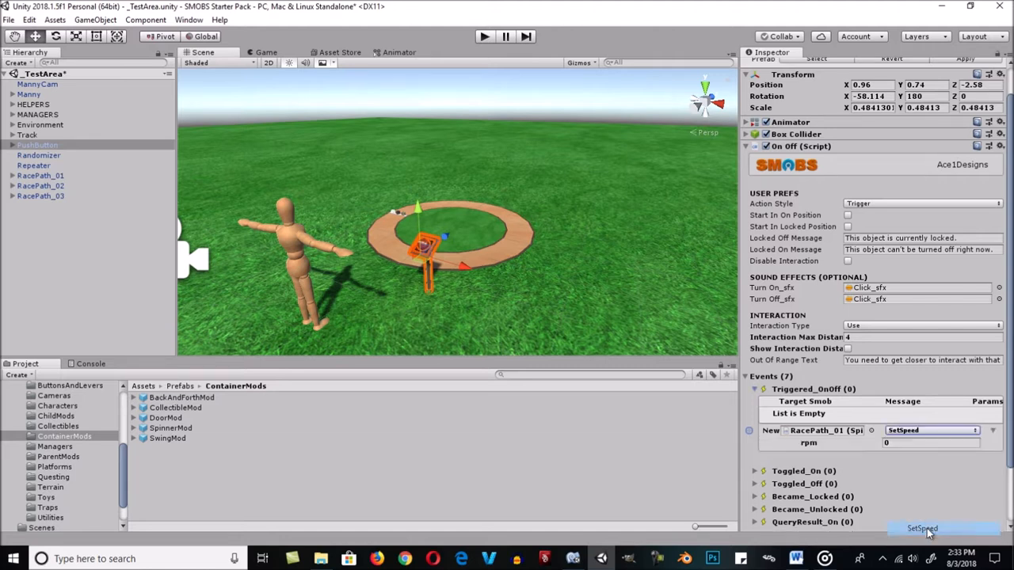
click(910, 444)
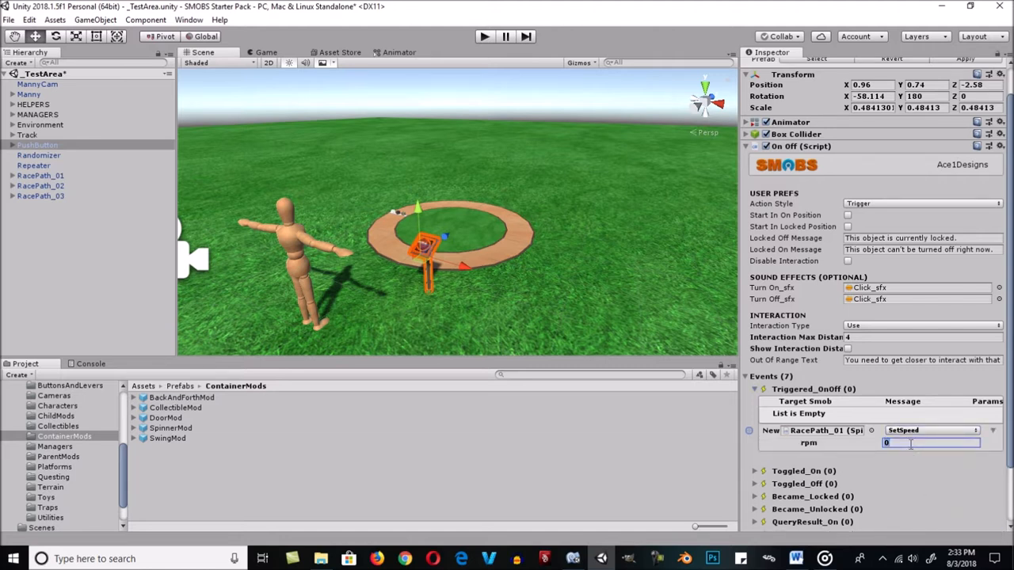
text(3)
key(Return)
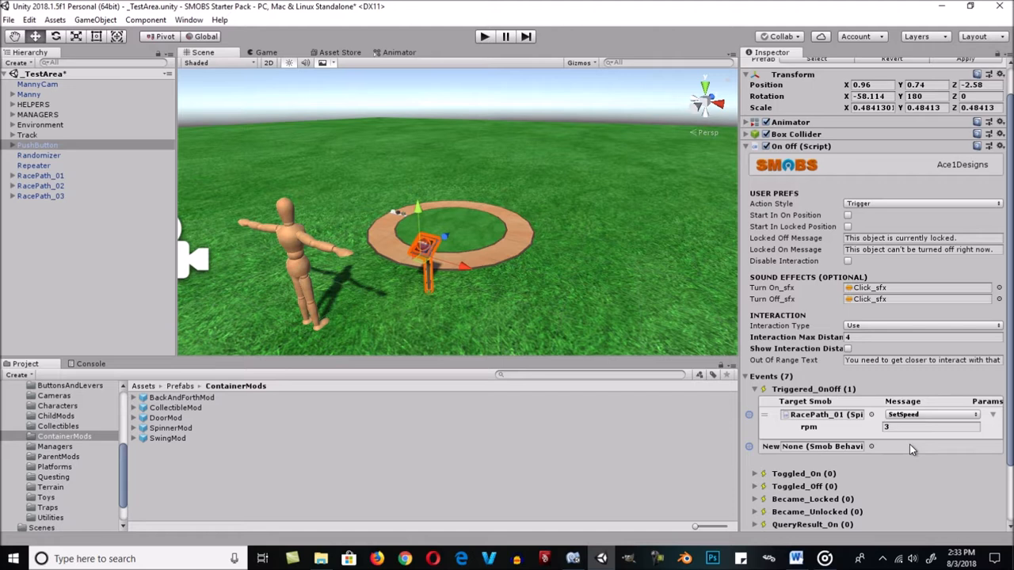
Add RacePath_02 as a target of PushButton's Triggered_OnOff event with SetSpeed at 3 rpm
drag(54, 192, 824, 450)
click(918, 448)
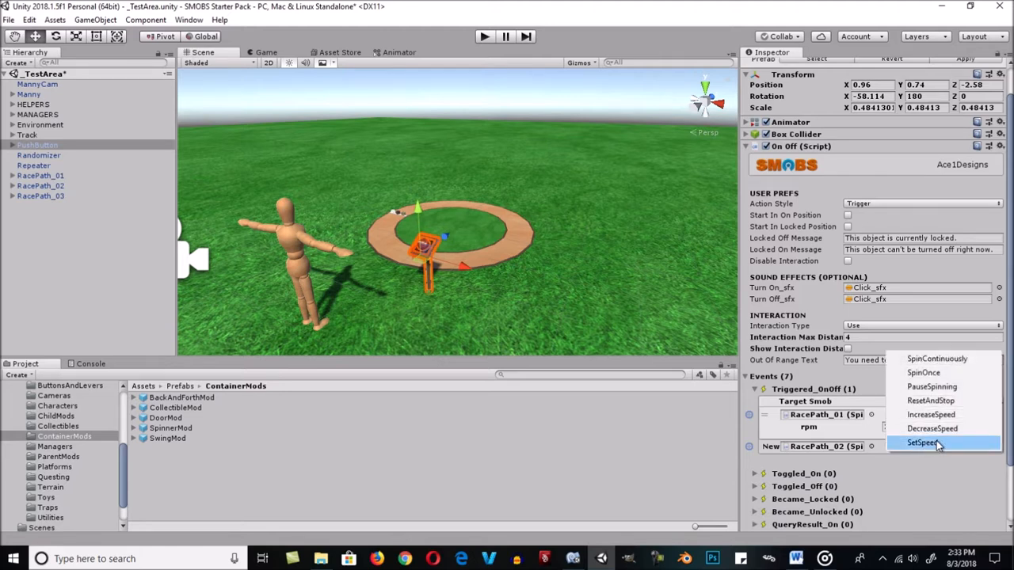
click(925, 443)
click(929, 458)
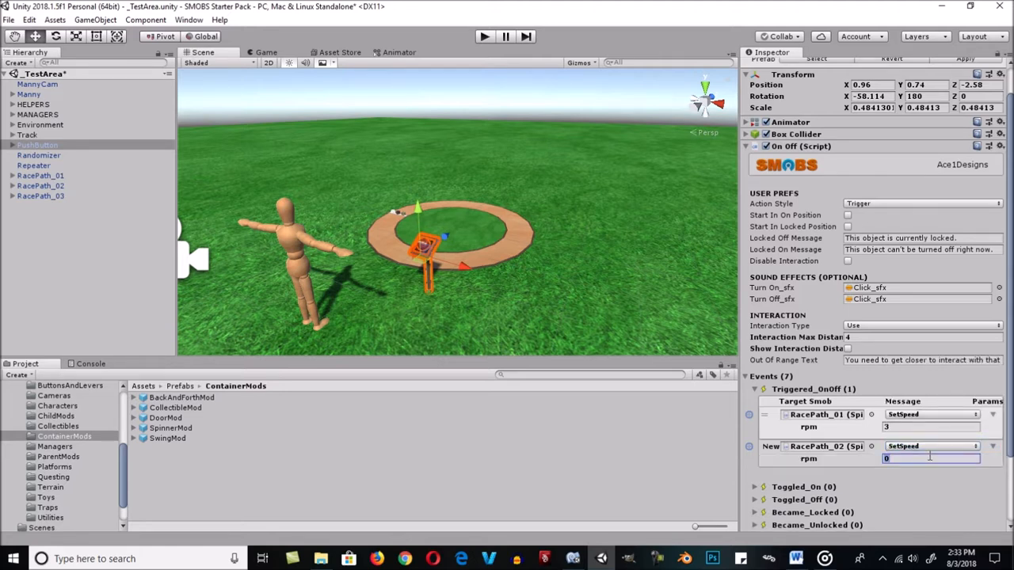
text(3)
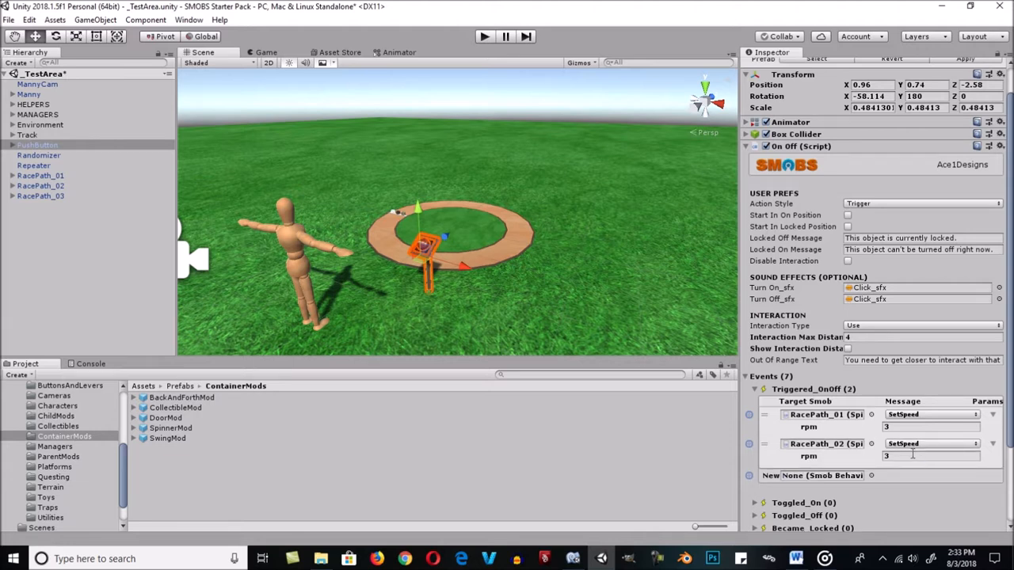
Add RacePath_03 as a target of PushButton's Triggered_OnOff event with SetSpeed at 3 rpm
drag(57, 197, 839, 477)
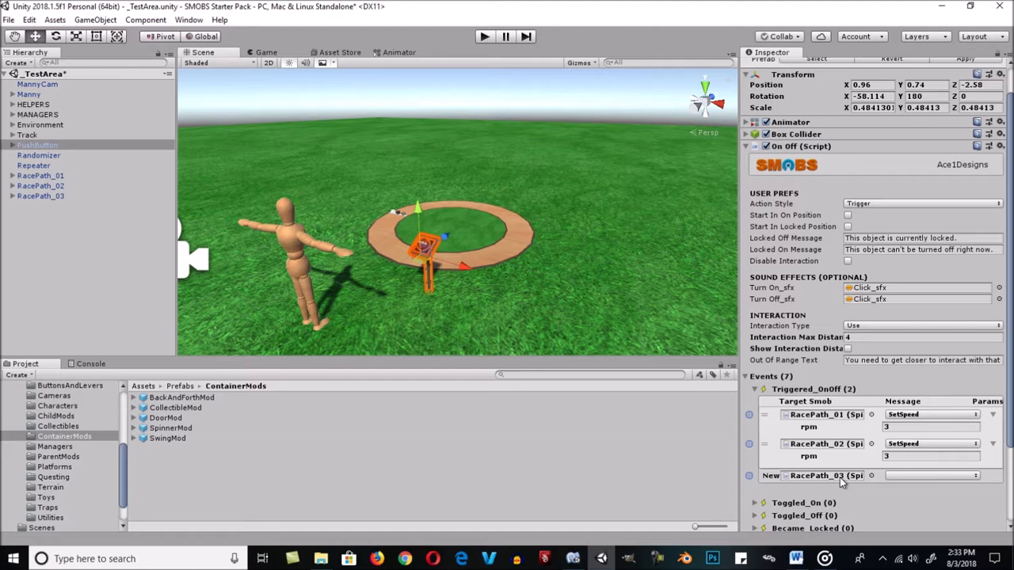
click(919, 475)
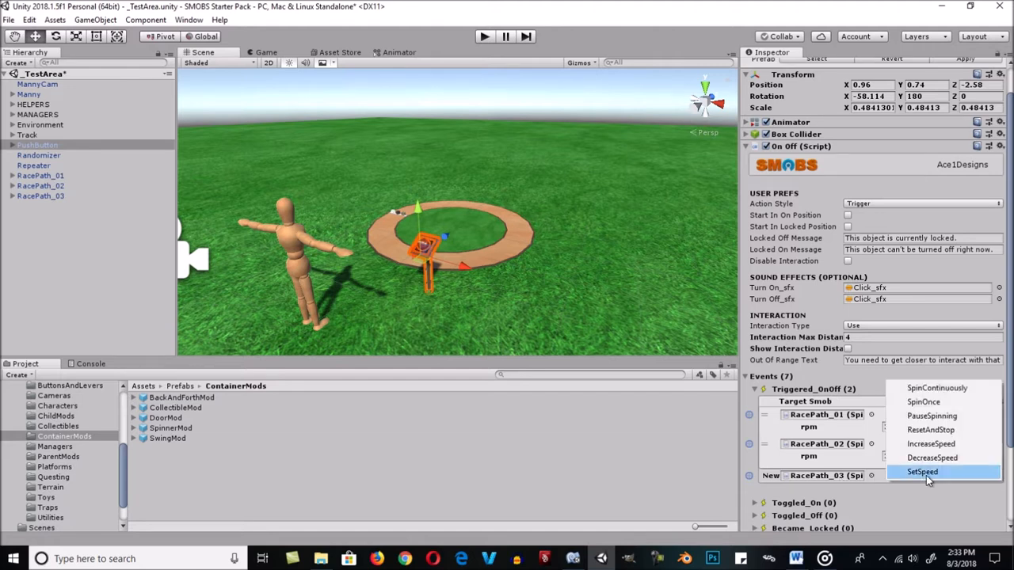
click(926, 475)
click(924, 488)
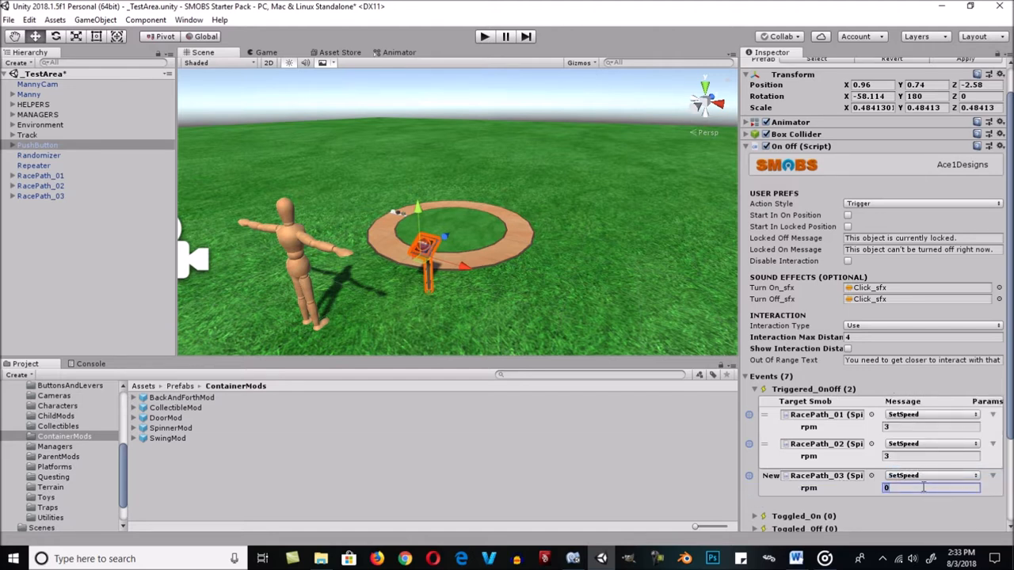
text(3)
Add a SpinOnce message for RacePath_01 to PushButton's Triggered_OnOff event
scroll(816, 431, down, 3)
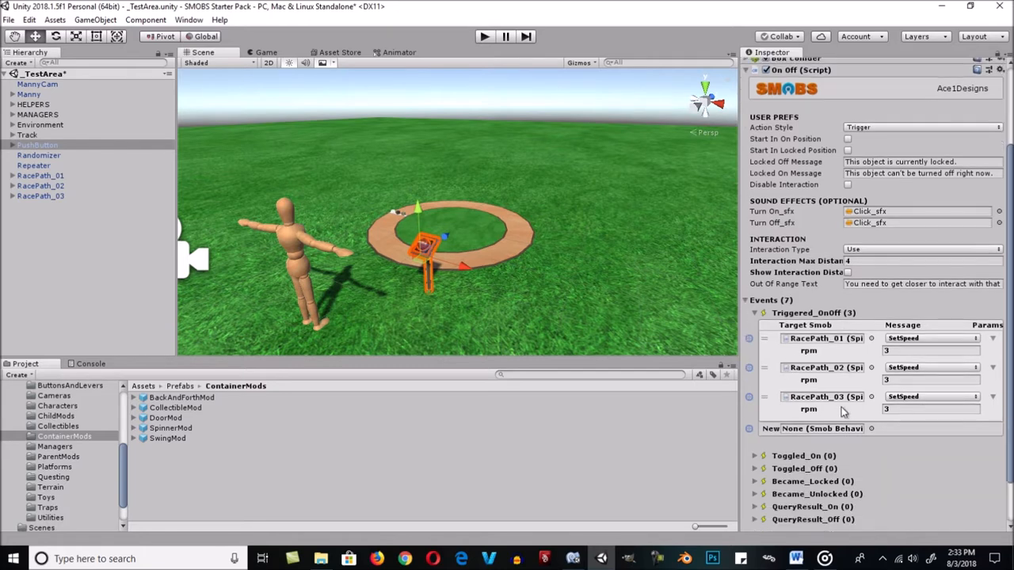
scroll(834, 388, down, 2)
alt+drag(544, 272, 474, 259)
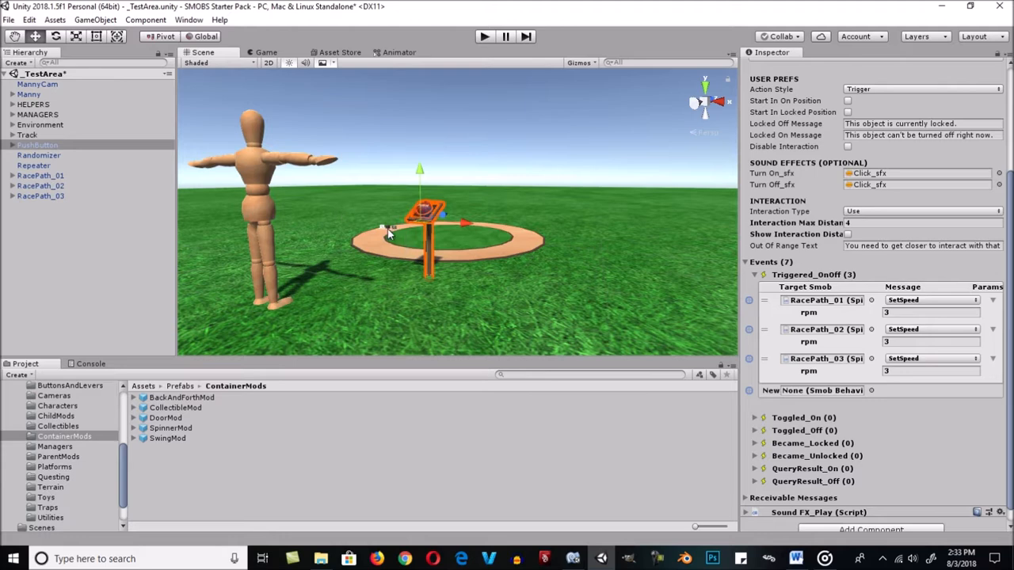
alt+drag(412, 200, 432, 254)
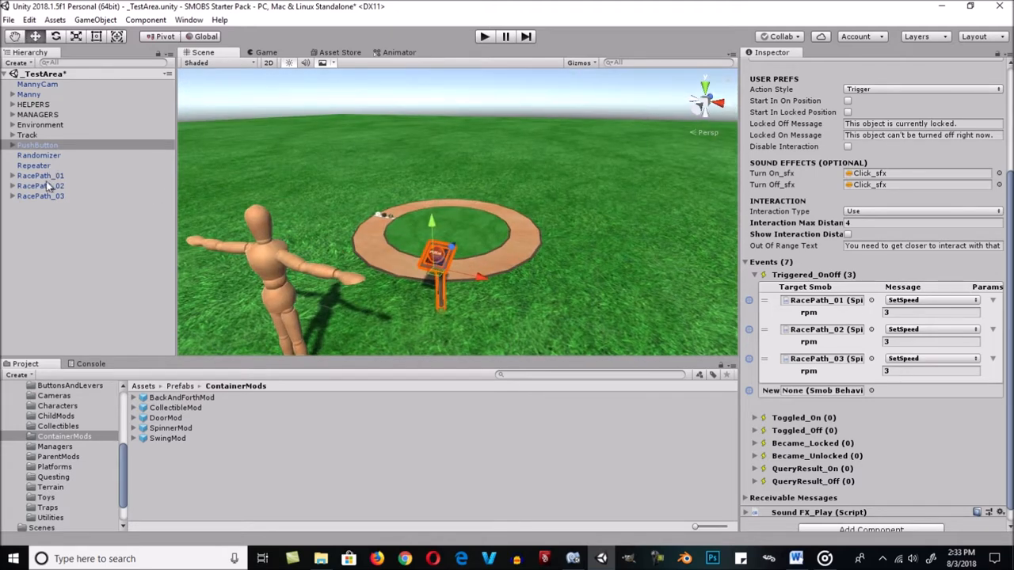
drag(44, 178, 849, 390)
click(899, 393)
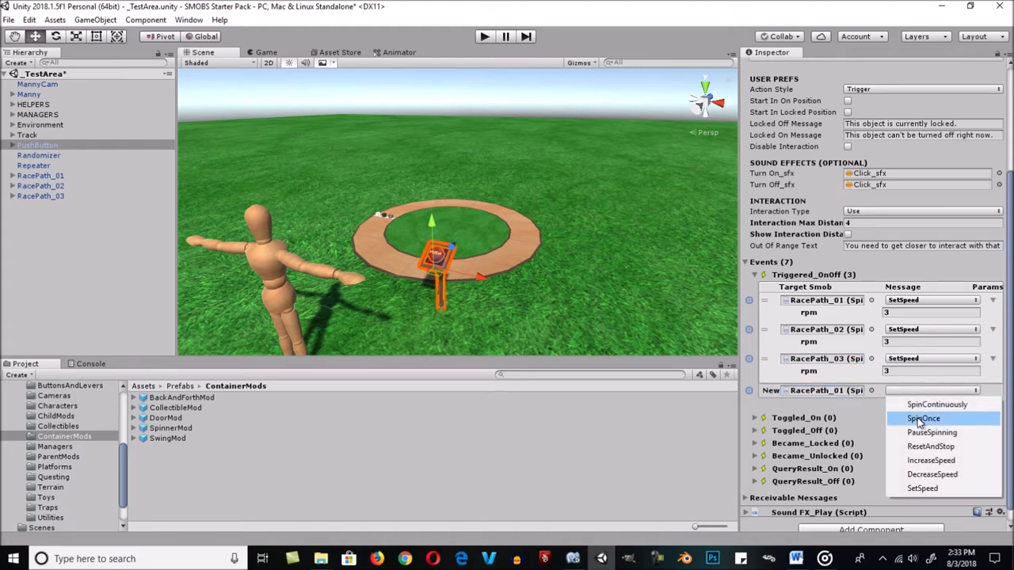
click(923, 420)
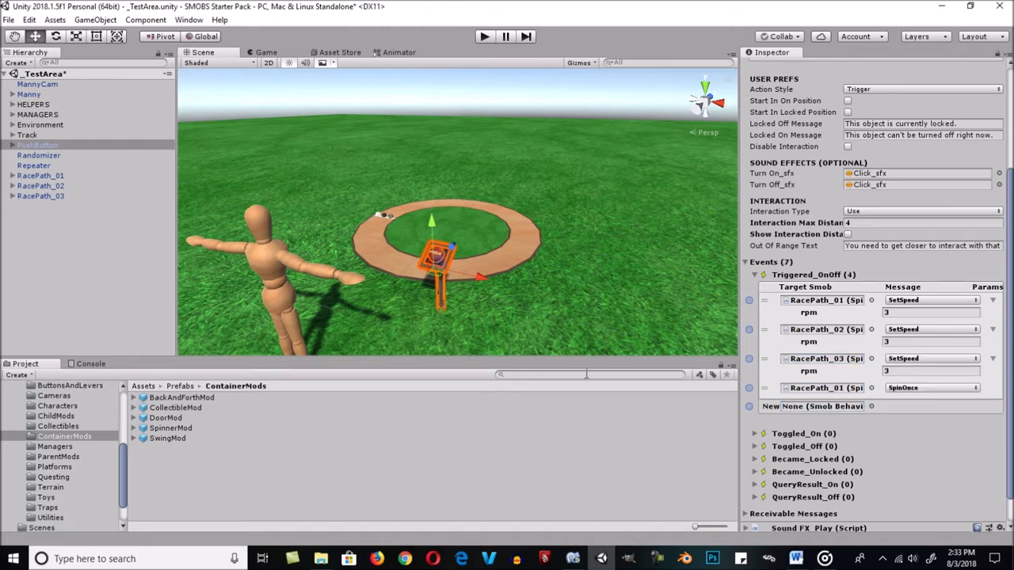
Add SpinOnce messages for RacePath_02 and RacePath_03 to PushButton's Triggered_OnOff event
click(52, 186)
drag(52, 188, 848, 410)
click(898, 408)
click(917, 437)
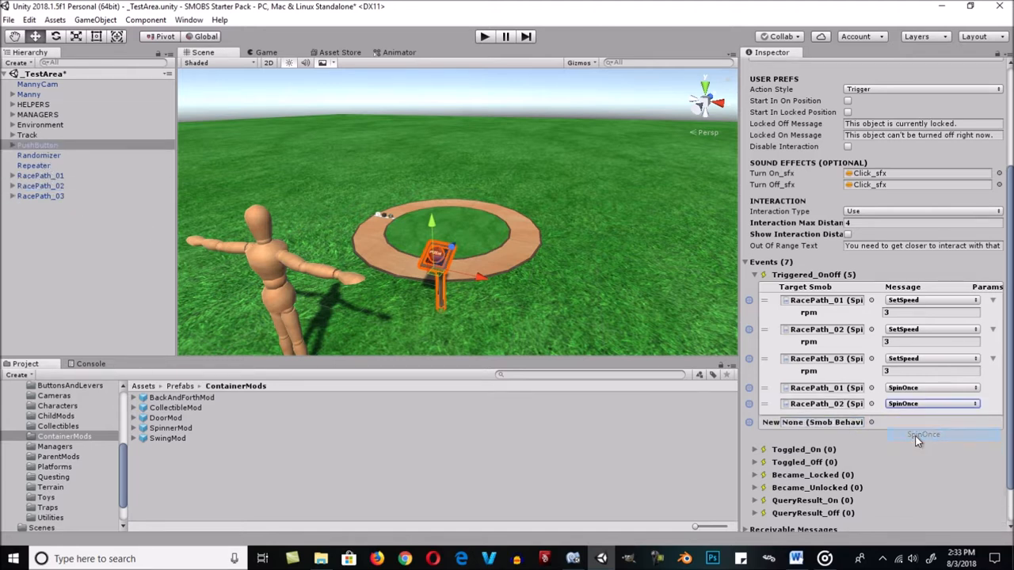
drag(44, 200, 817, 426)
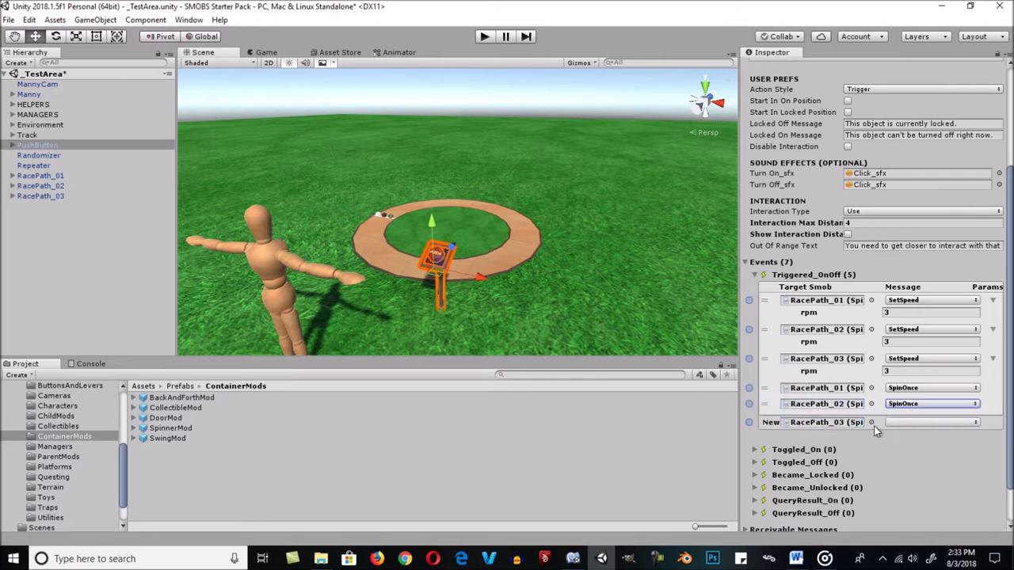
click(903, 423)
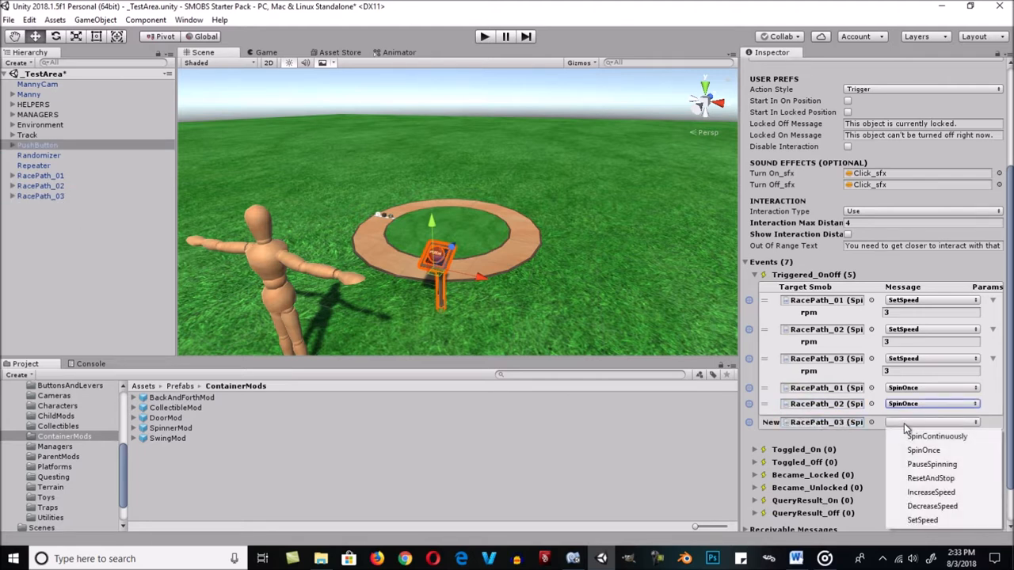
click(941, 451)
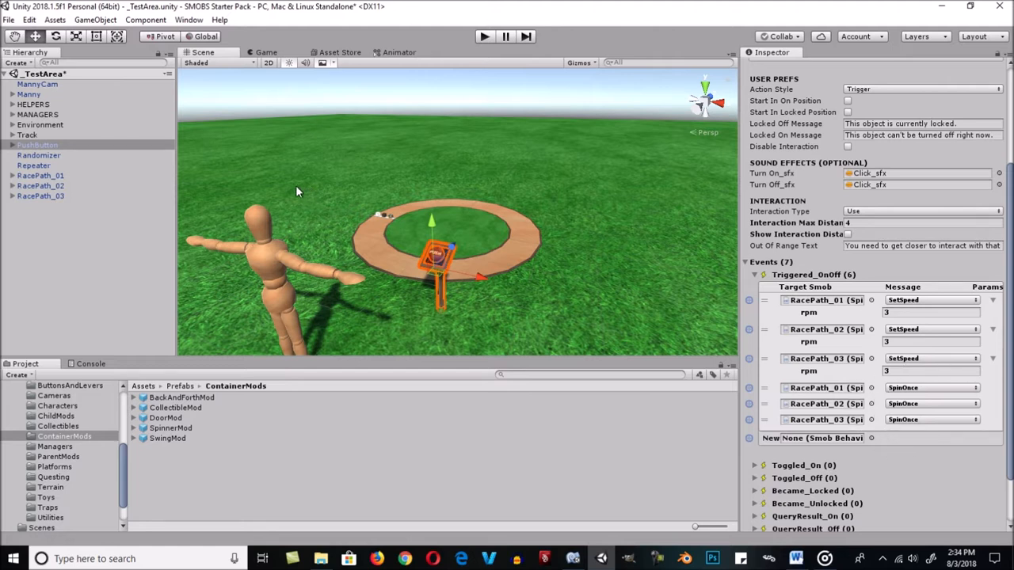
Add the Repeater as a target of PushButton's Triggered_OnOff event with the StartRepeater message
click(37, 165)
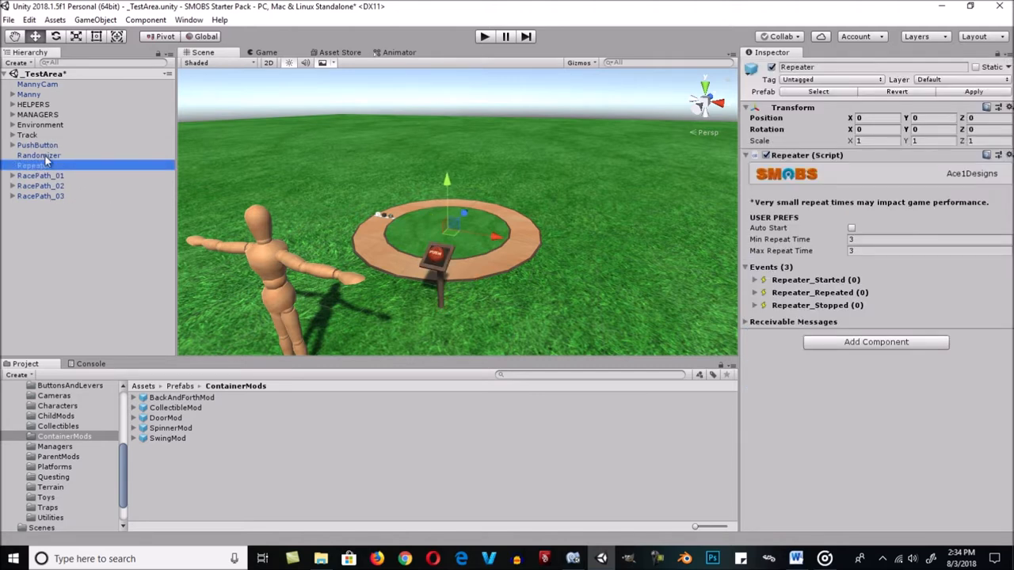
click(40, 146)
drag(40, 164, 865, 475)
click(903, 473)
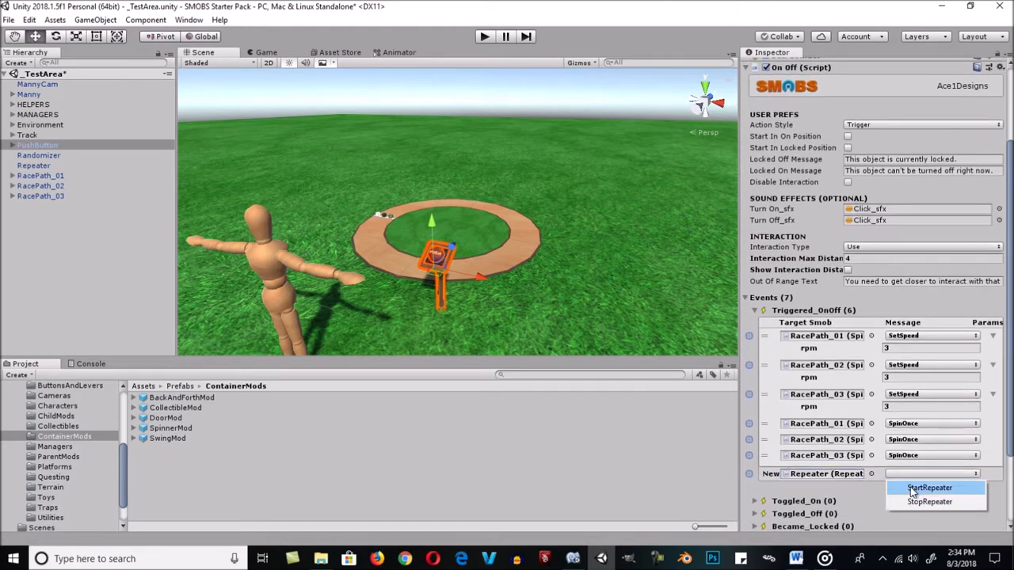
click(915, 489)
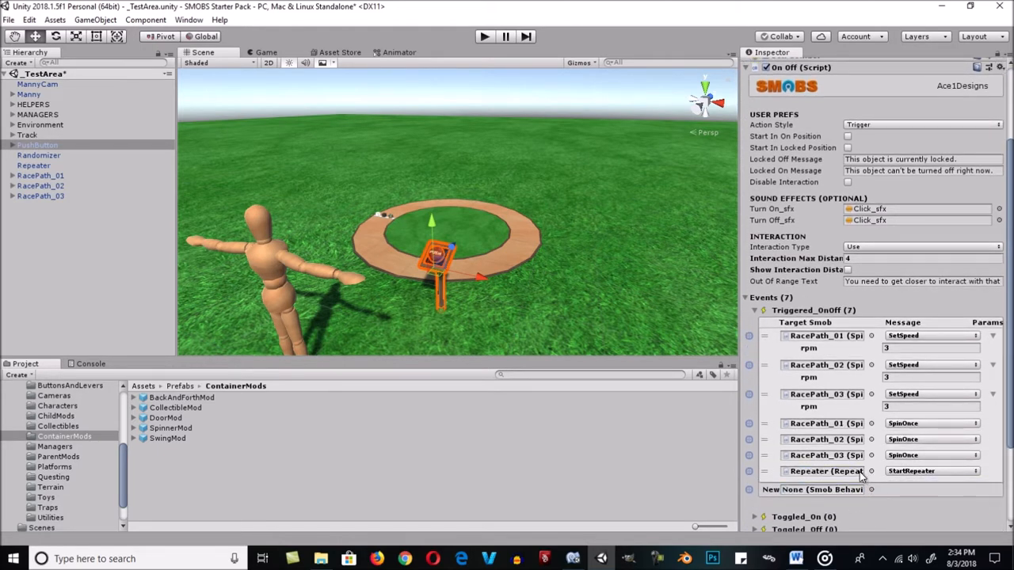
Set the Repeater's Min Repeat Time and Max Repeat Time both to 1
click(38, 165)
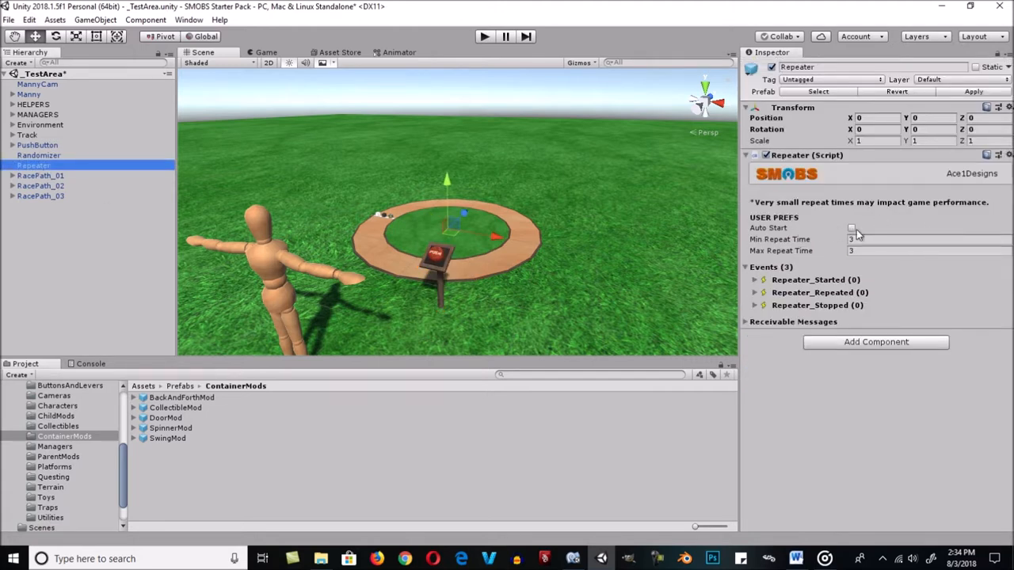
click(855, 240)
text(1)
key(Return)
click(862, 250)
text(1)
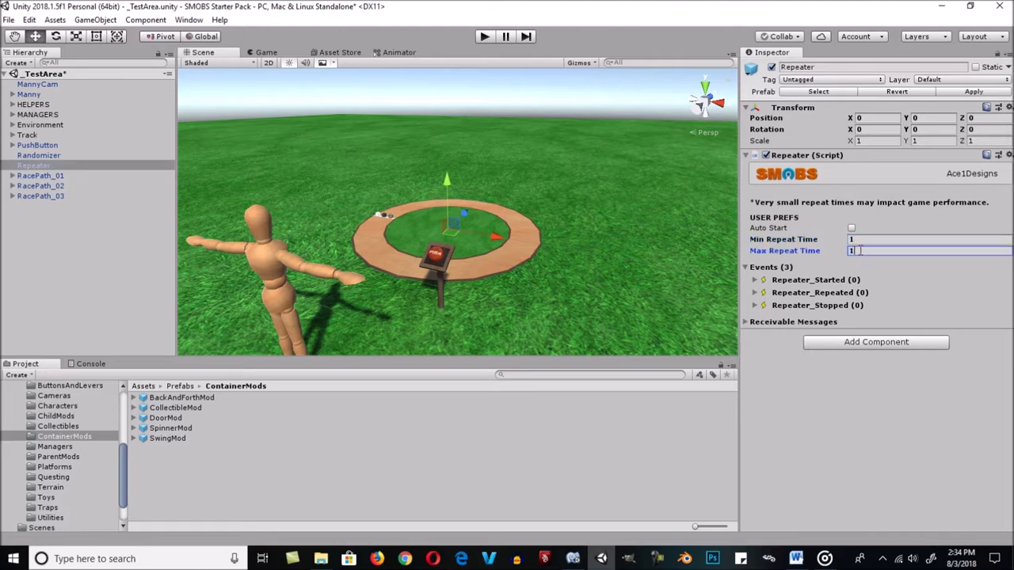
In the Repeater's Repeater_Repeated event, add the Randomizer as a target with the Randomize message
click(756, 293)
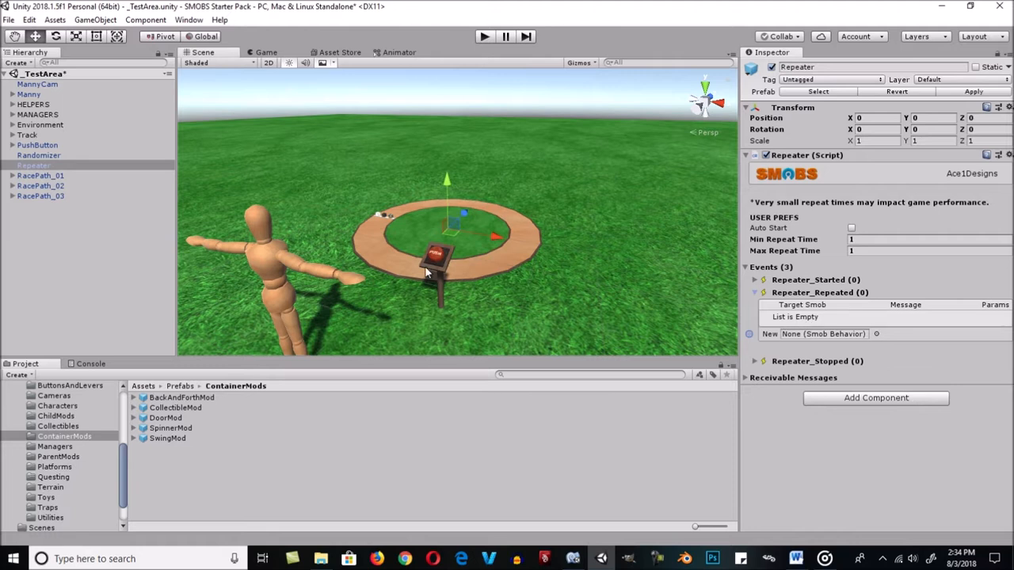
drag(33, 164, 823, 334)
click(898, 334)
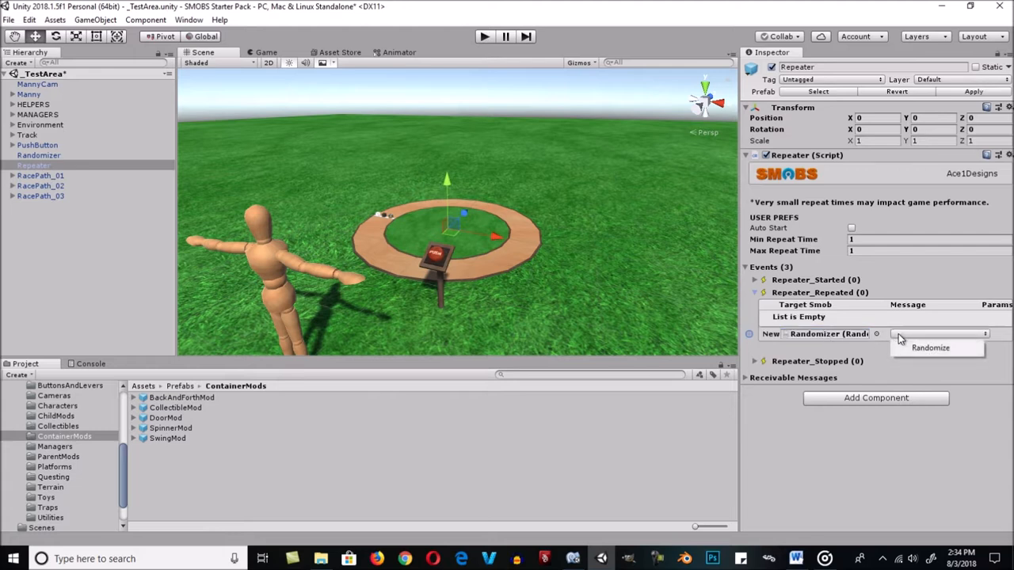
click(937, 352)
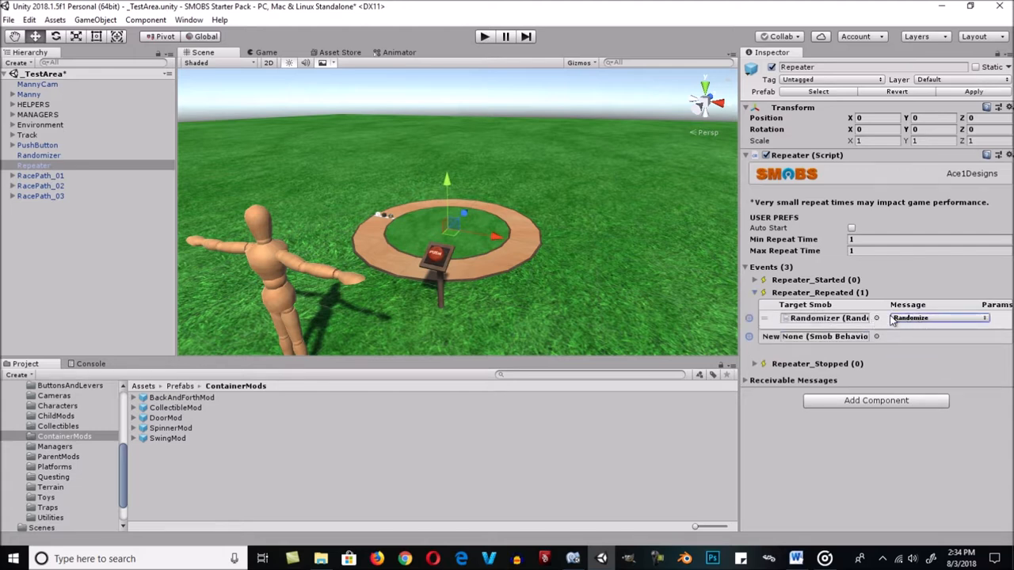
Allow duplicates on the Randomizer and set its Max Range to 6
click(56, 156)
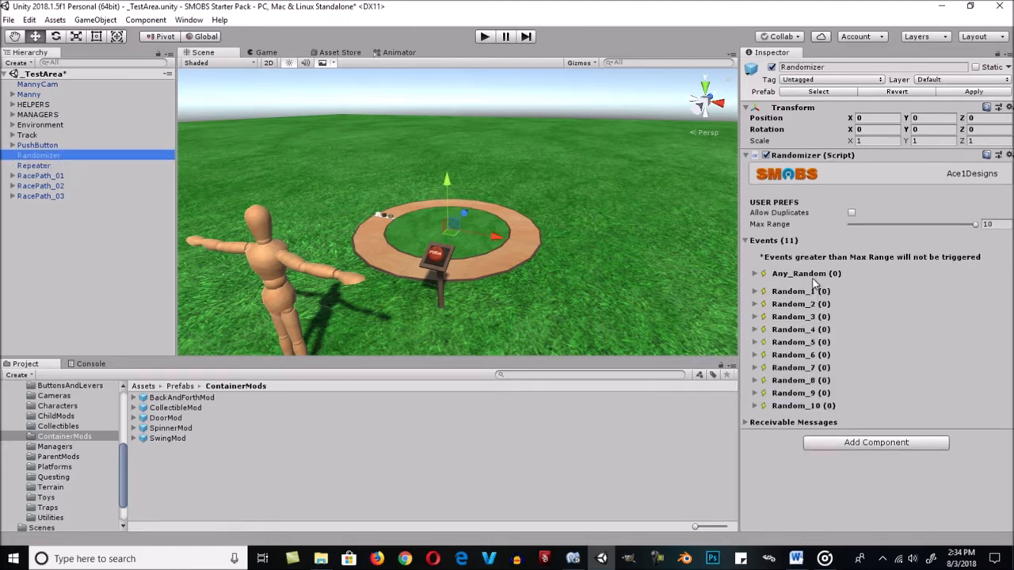
click(851, 214)
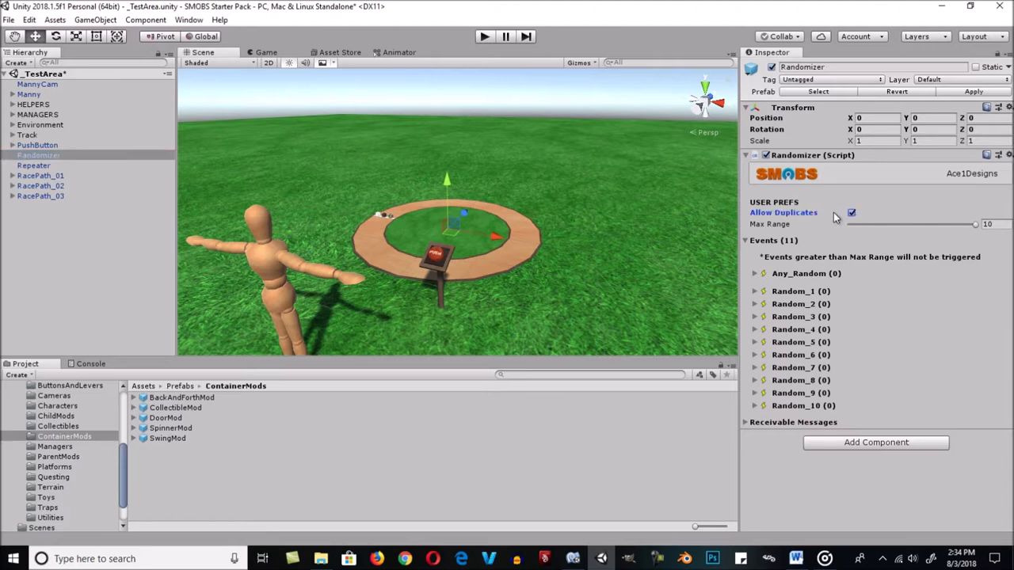
drag(973, 225, 933, 229)
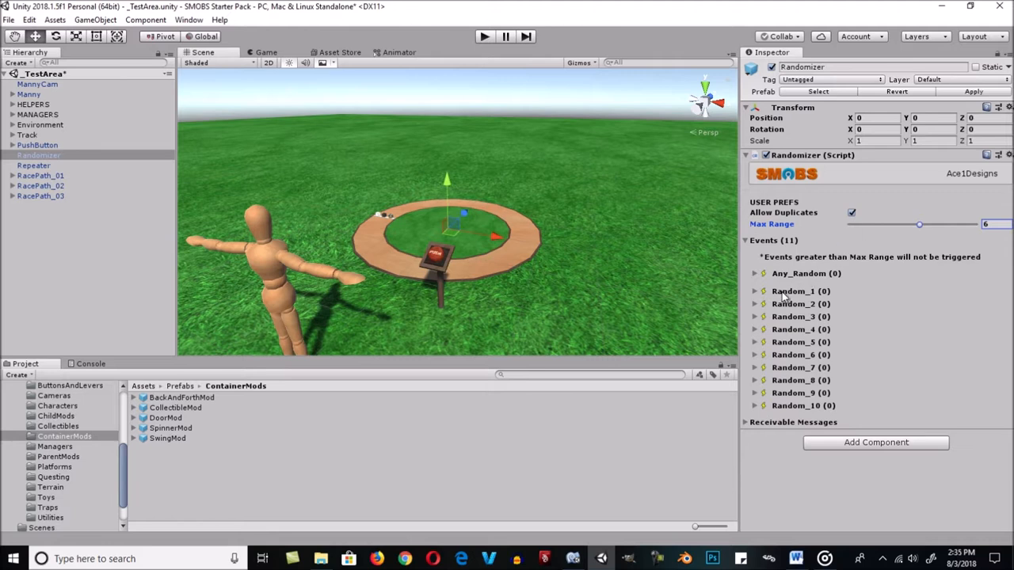
Expand the Randomizer's Random_1 through Random_6 events to show their target lists
click(757, 292)
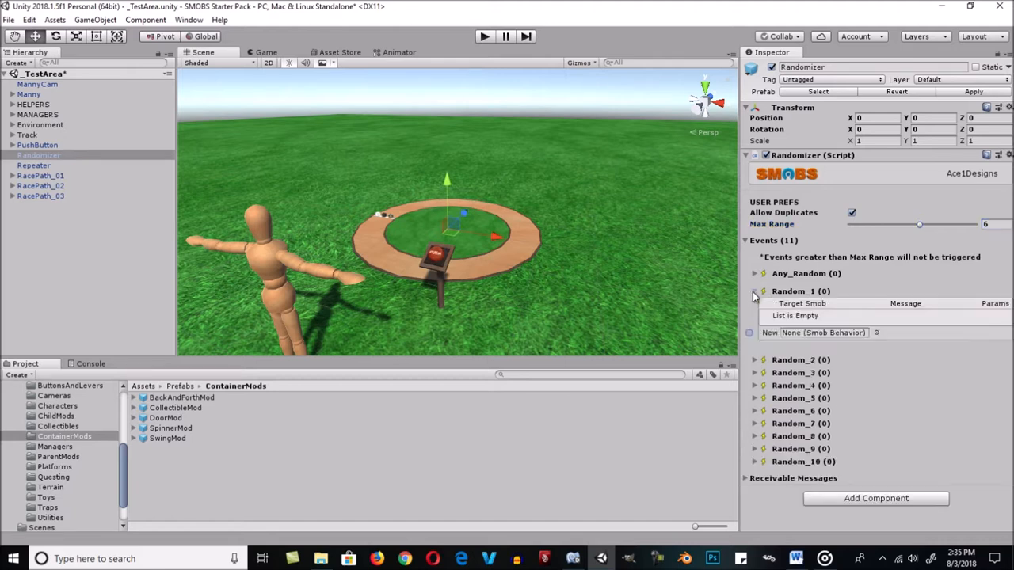
click(757, 360)
scroll(756, 365, down, 2)
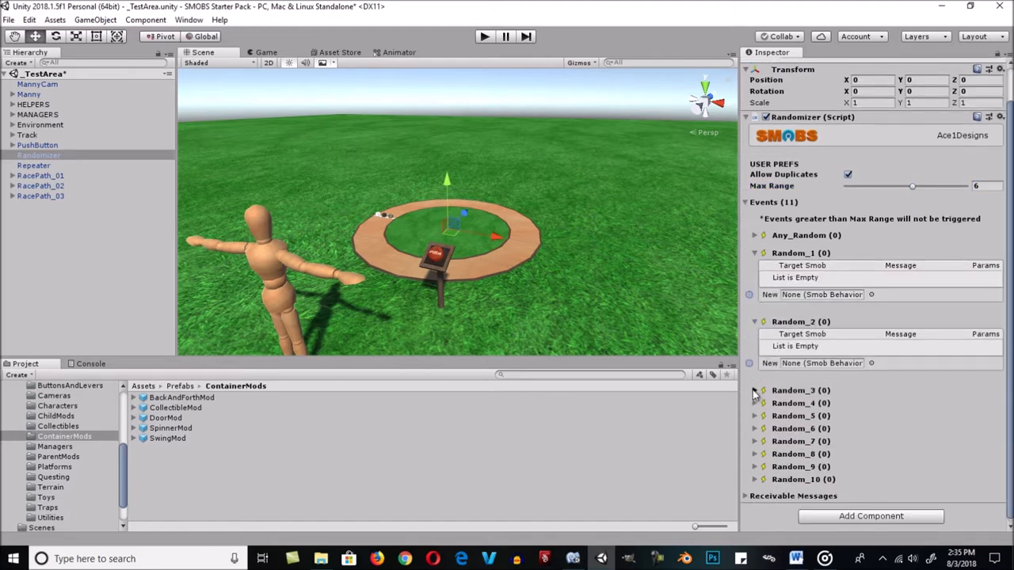
click(755, 390)
scroll(757, 400, down, 3)
click(755, 401)
scroll(760, 412, down, 3)
click(755, 413)
scroll(759, 412, down, 2)
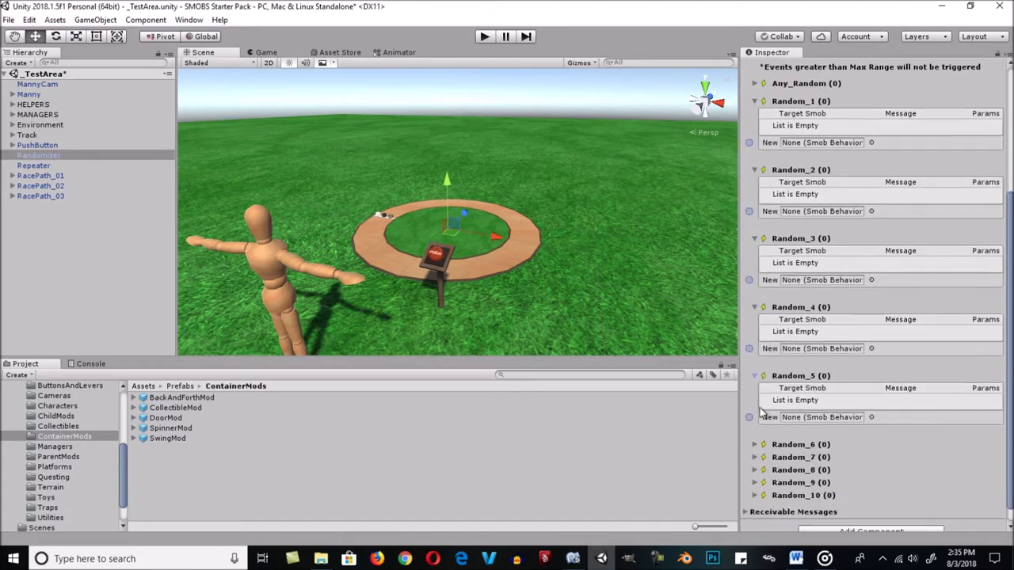
click(755, 444)
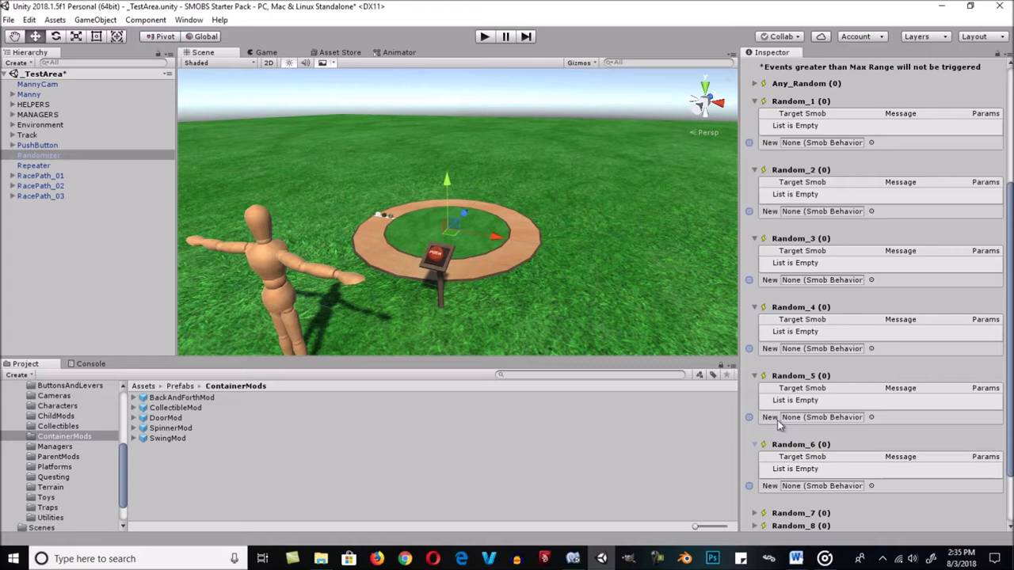
scroll(777, 421, up, 4)
scroll(779, 426, down, 4)
In the Randomizer's Random_1 event, add RacePath_01 as a target with the IncreaseSpeed message and an amount of 0.1
alt+drag(494, 268, 514, 207)
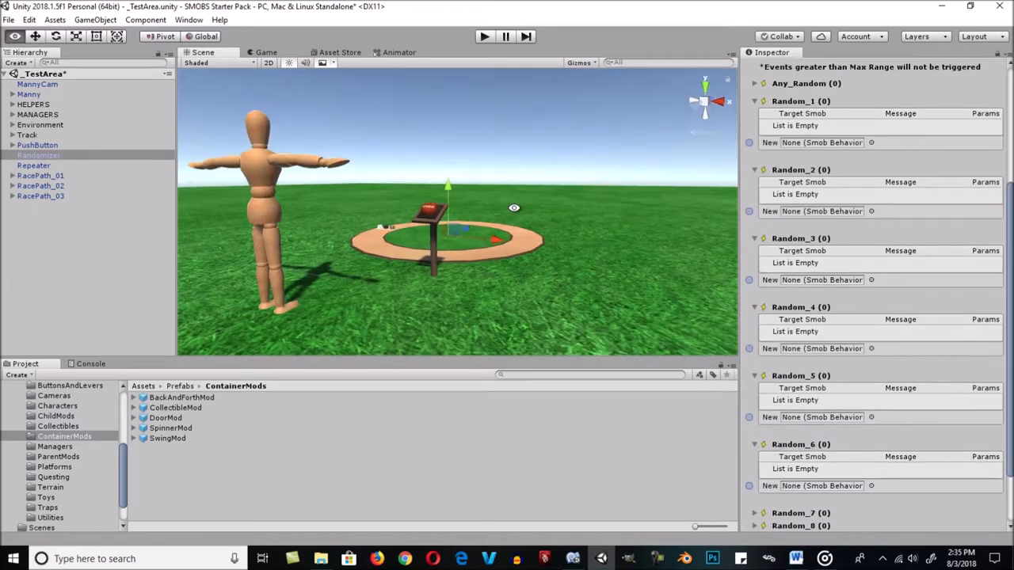
middle_drag(465, 148, 453, 183)
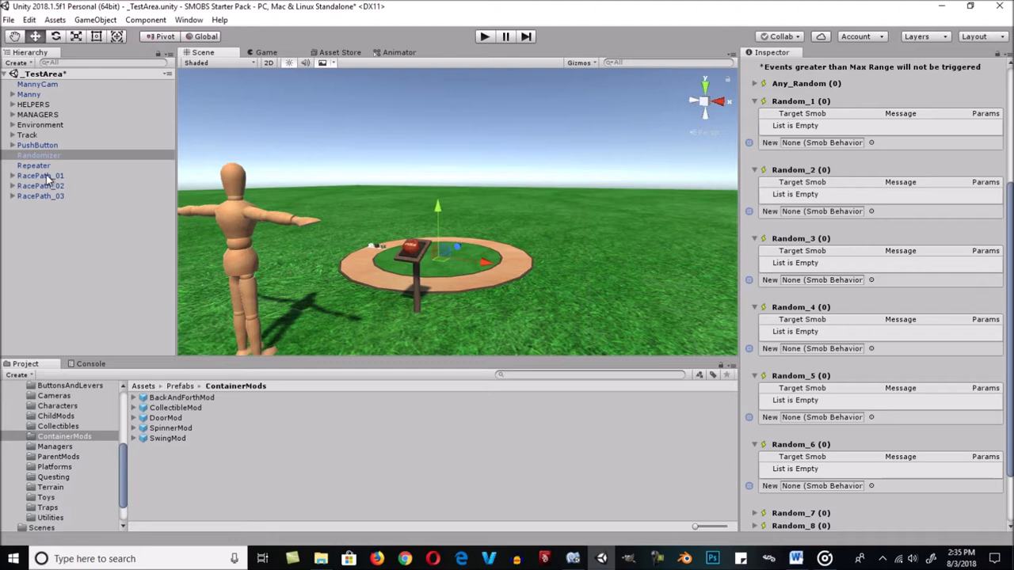
drag(46, 181, 823, 145)
click(912, 144)
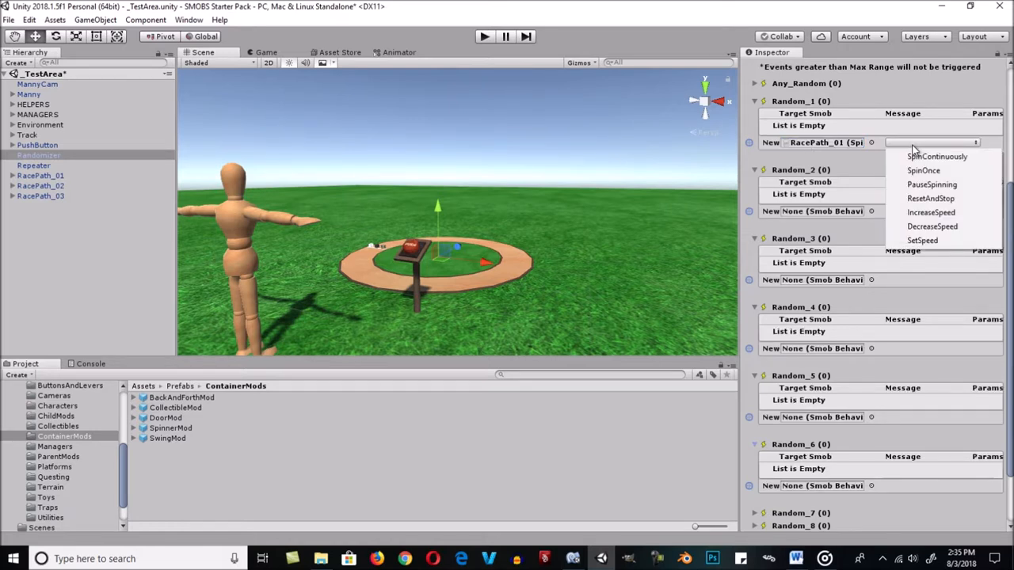
click(925, 213)
click(910, 155)
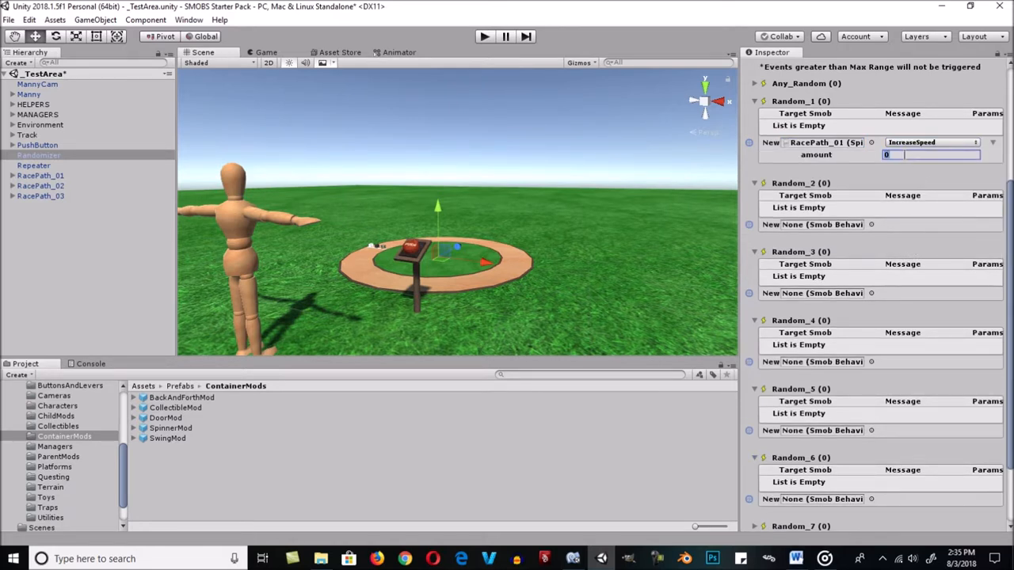
text(0.1)
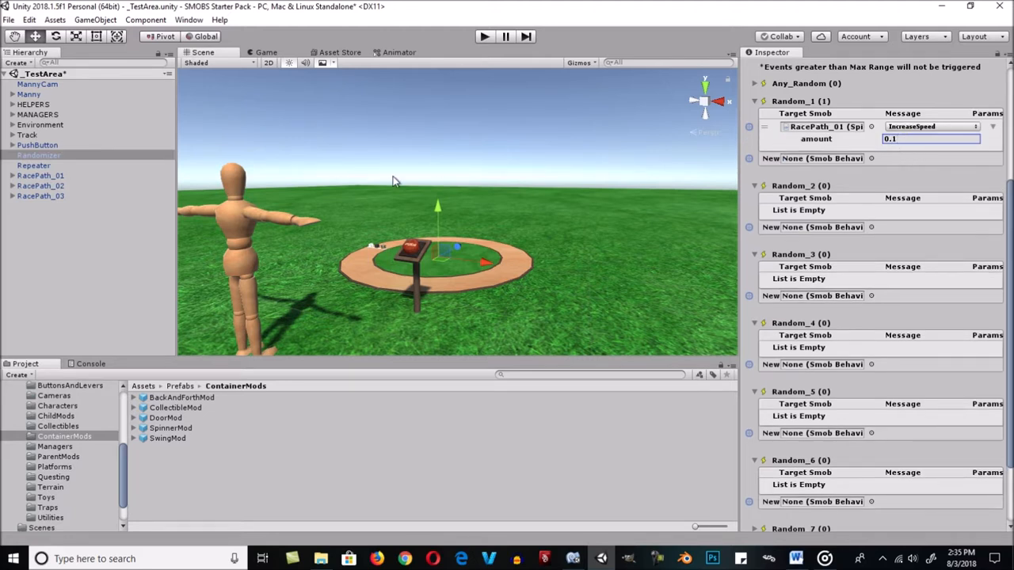
In the Random_2 event, add RacePath_01 as a target with the DecreaseSpeed message and an amount of 0.1
drag(41, 178, 830, 229)
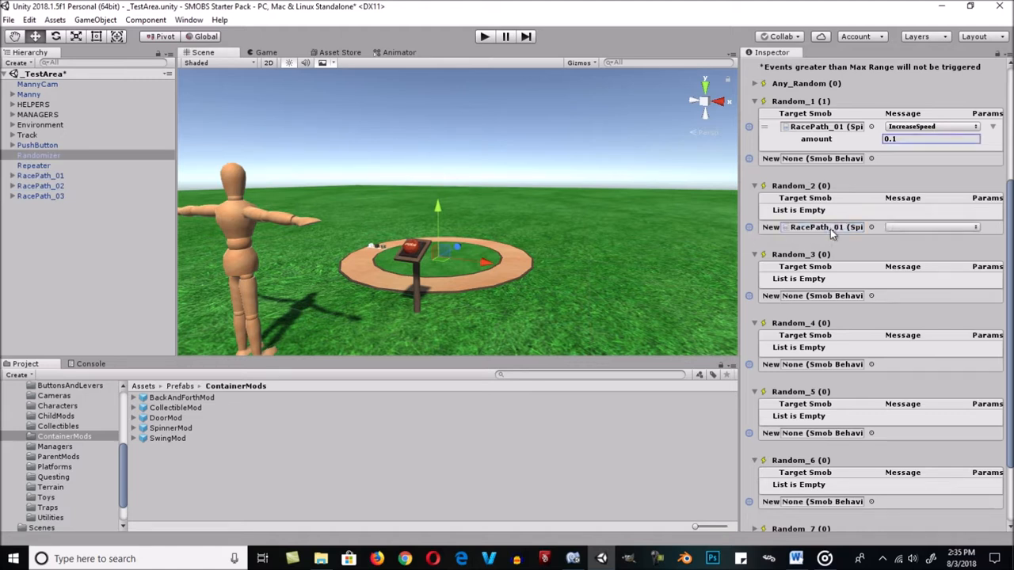
click(923, 228)
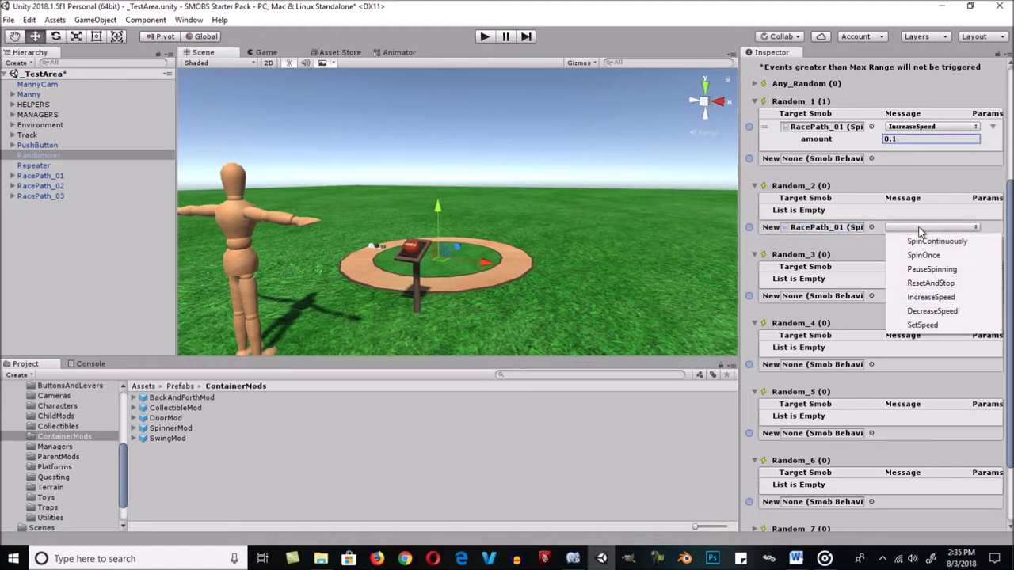
click(932, 311)
click(924, 239)
text(0.1)
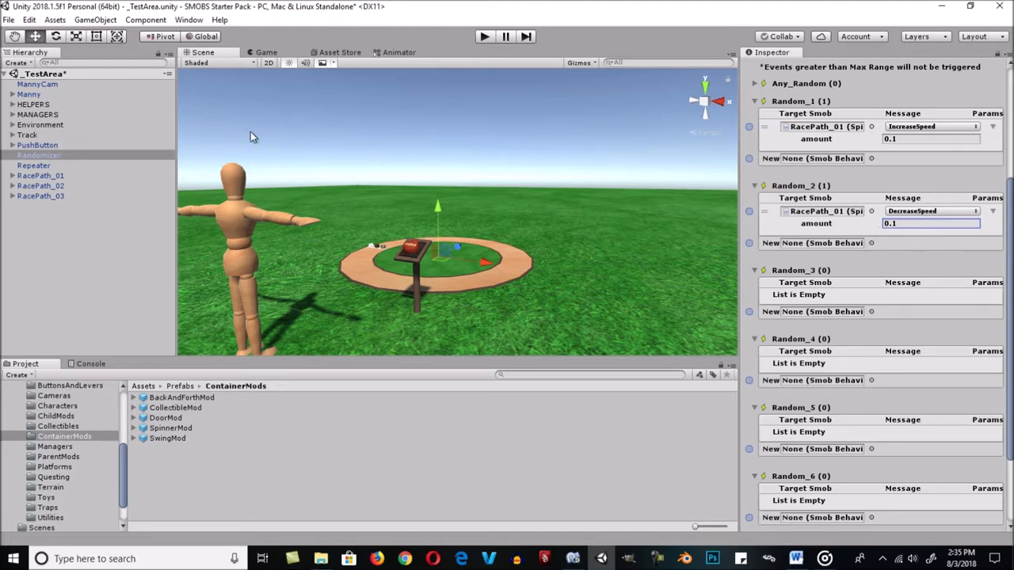
In the Random_3 event, add RacePath_02 as a target with the IncreaseSpeed message and an amount of 0.1
drag(47, 187, 833, 318)
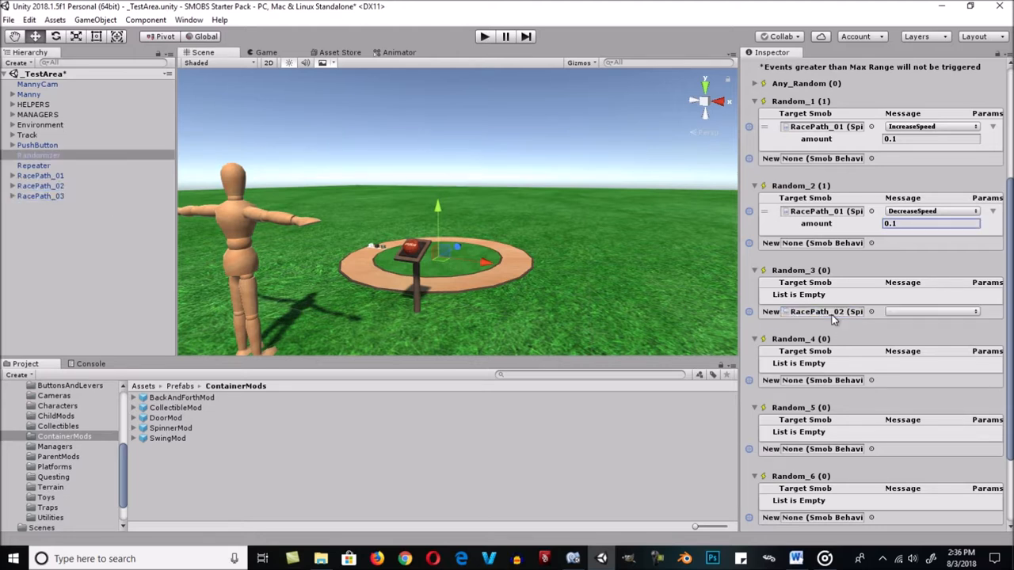
click(901, 312)
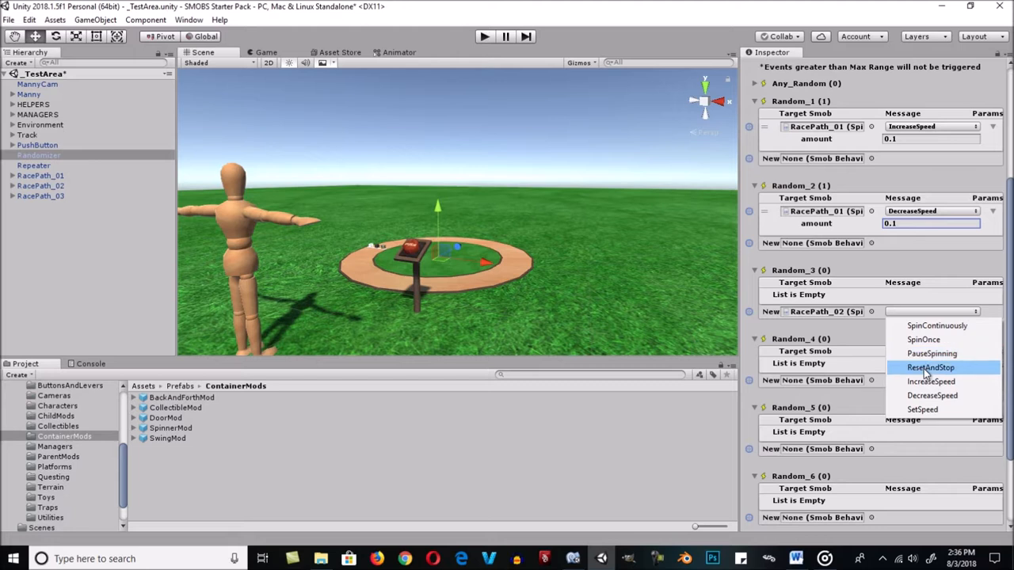
click(931, 382)
click(915, 324)
text(0.1)
In the Random_4 event, add RacePath_02 as a target with the DecreaseSpeed message and an amount of 0.1
scroll(914, 325, down, 1)
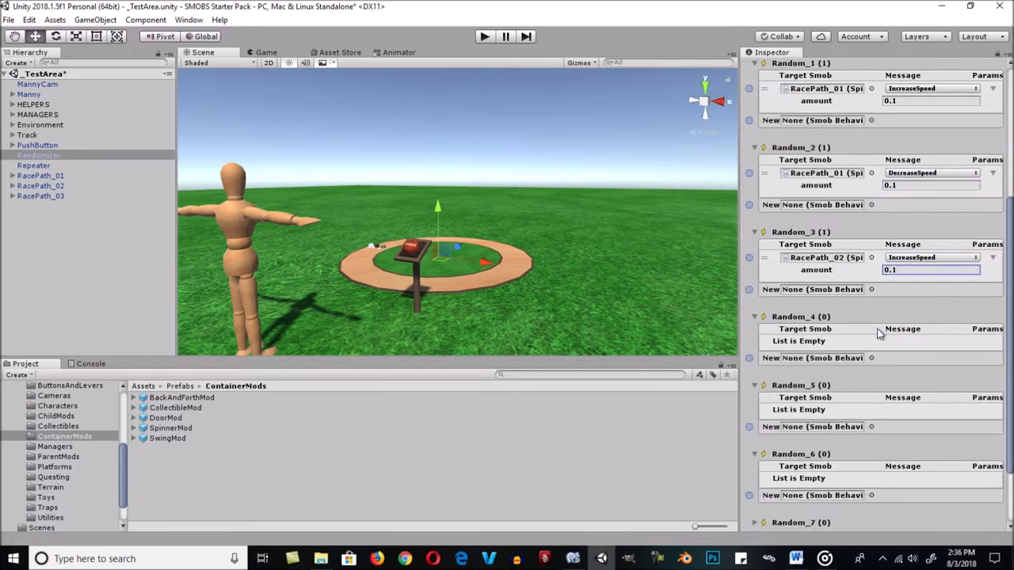
drag(38, 188, 829, 362)
click(910, 360)
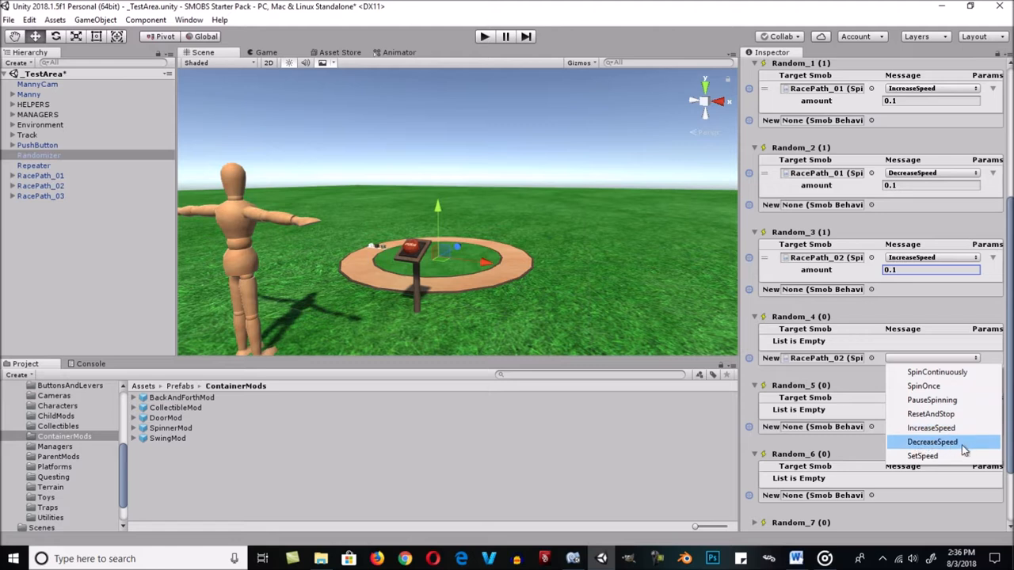
click(963, 442)
click(913, 370)
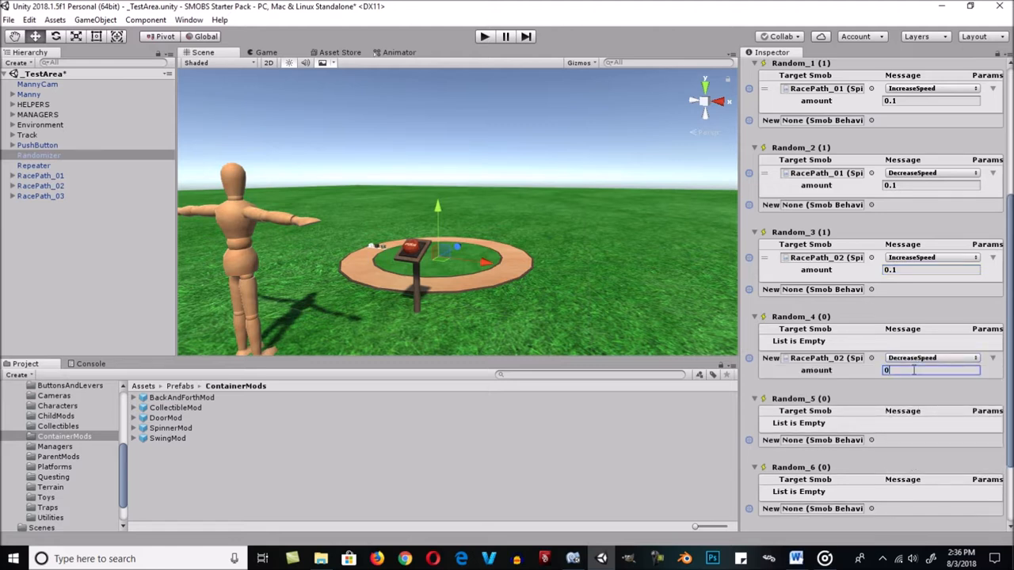
text(.1)
In the Random_5 event, add RacePath_03 as a target with the IncreaseSpeed message and an amount of 0.1
scroll(887, 353, down, 2)
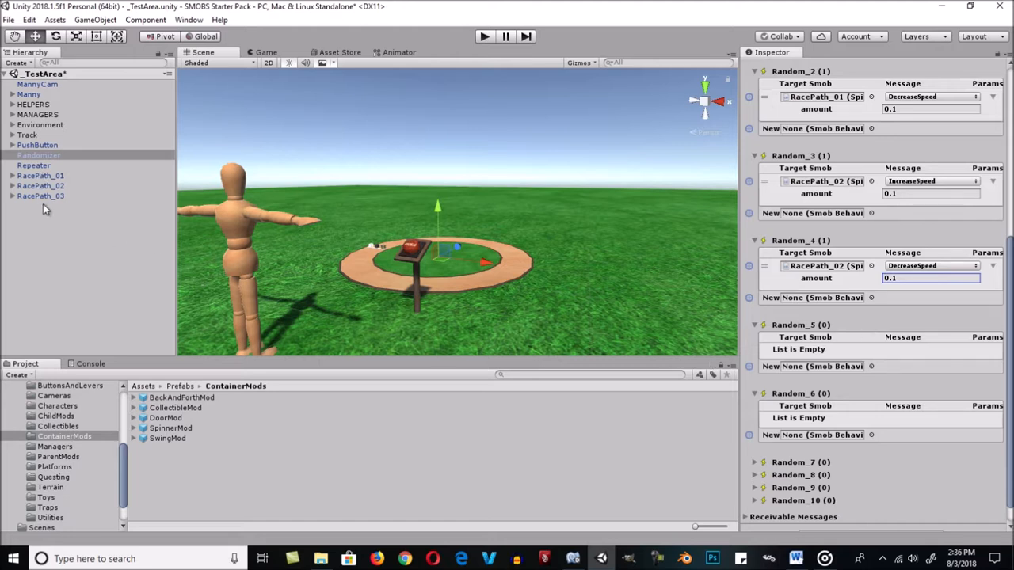
drag(36, 199, 793, 365)
click(903, 364)
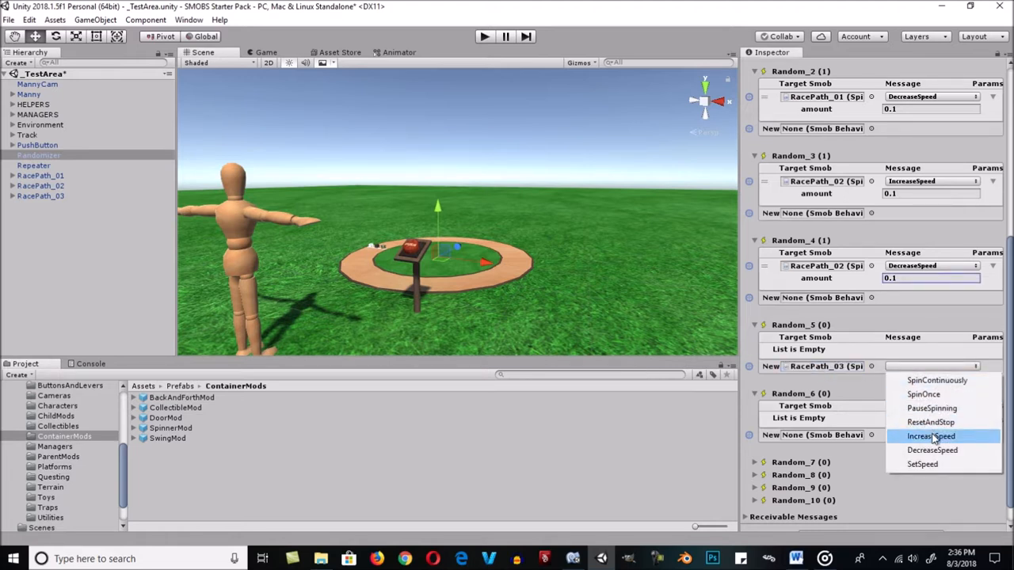
click(931, 436)
click(924, 379)
text(0.1)
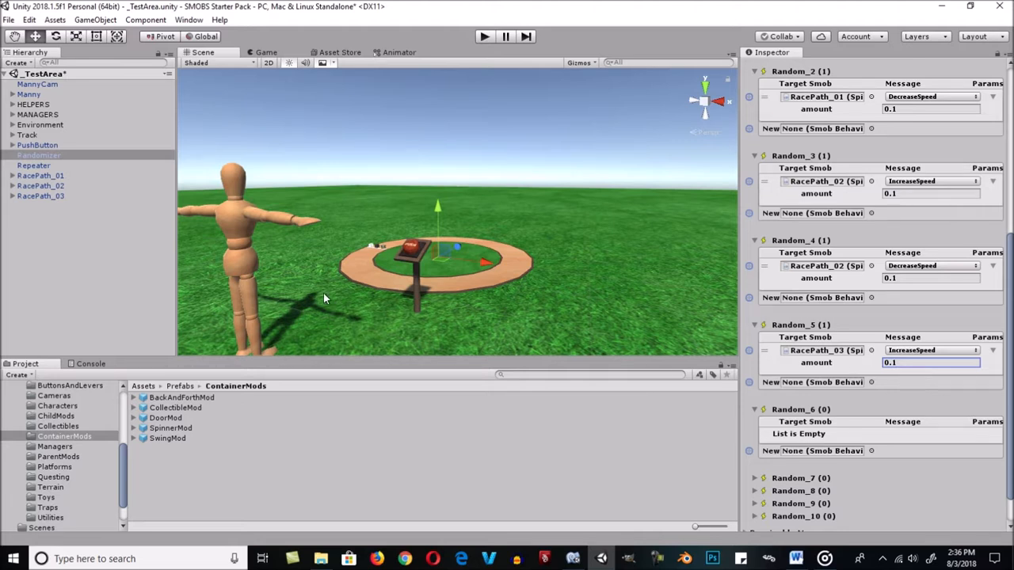
In the Random_6 event, add RacePath_03 as a target with the DecreaseSpeed message and an amount of 0.1
drag(49, 196, 846, 458)
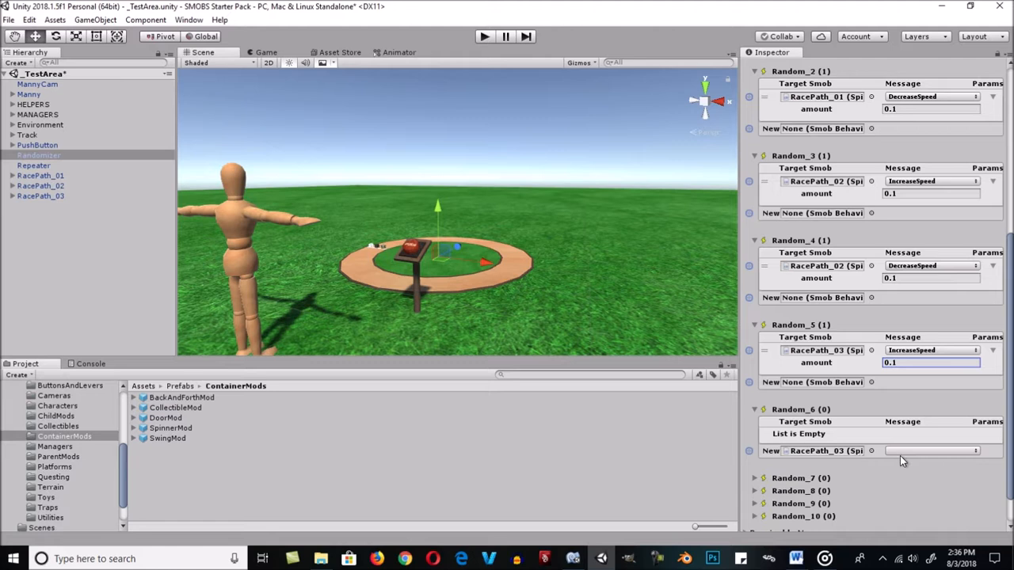
click(903, 456)
click(919, 433)
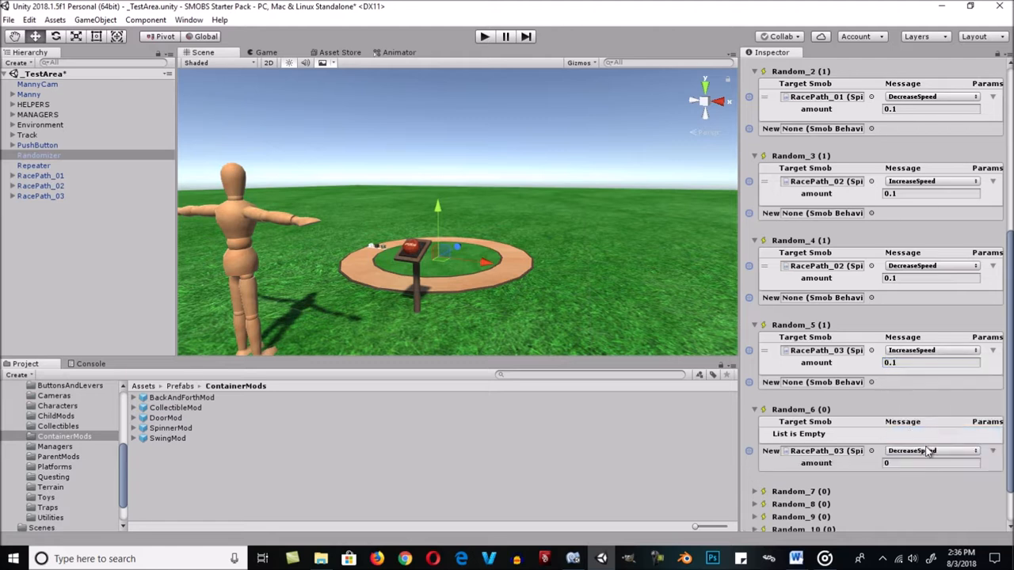
click(933, 464)
text(0.1)
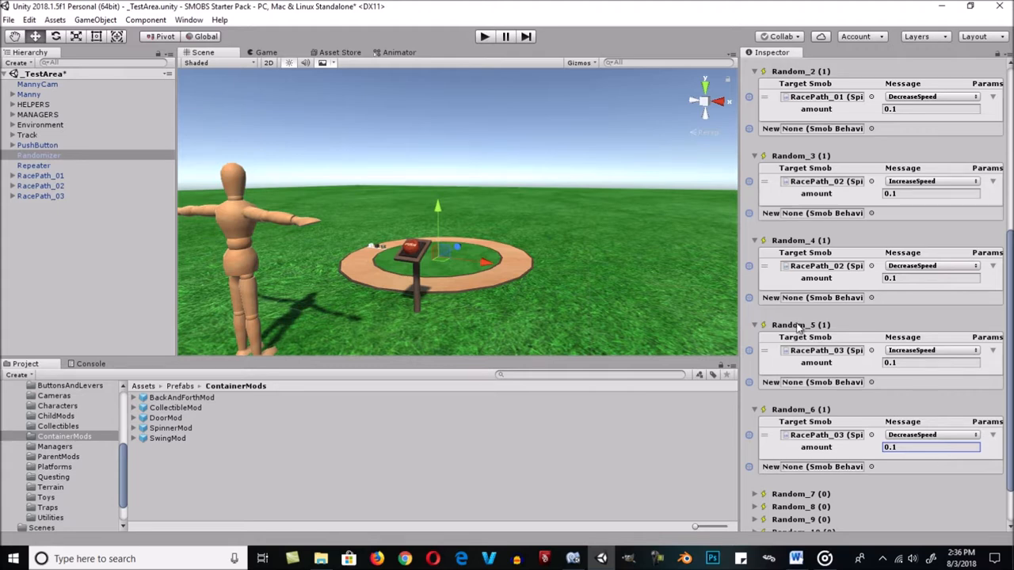
Review the event targets and messages of the PushButton, the Repeater and the Randomizer
scroll(804, 328, up, 2)
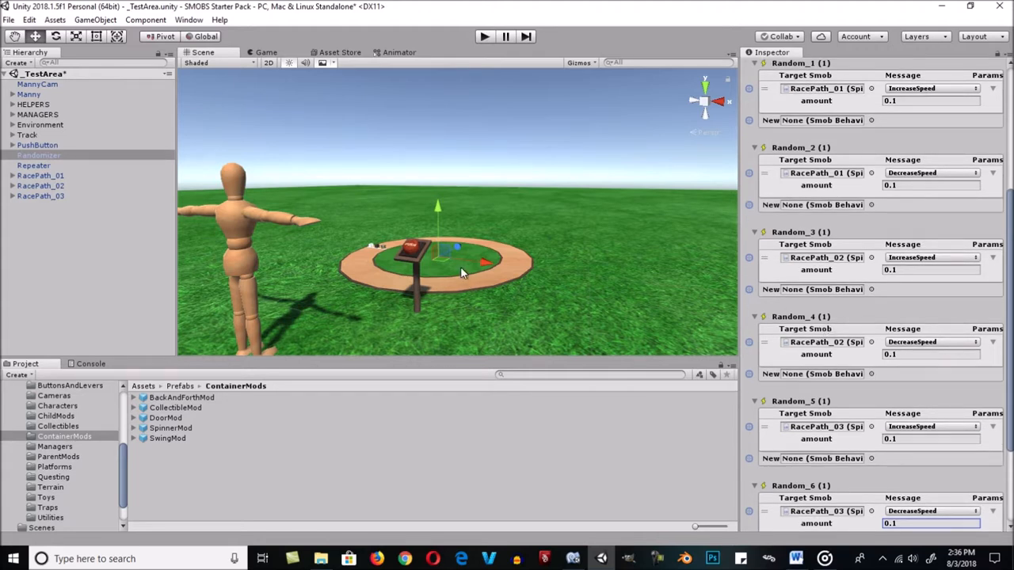
click(68, 146)
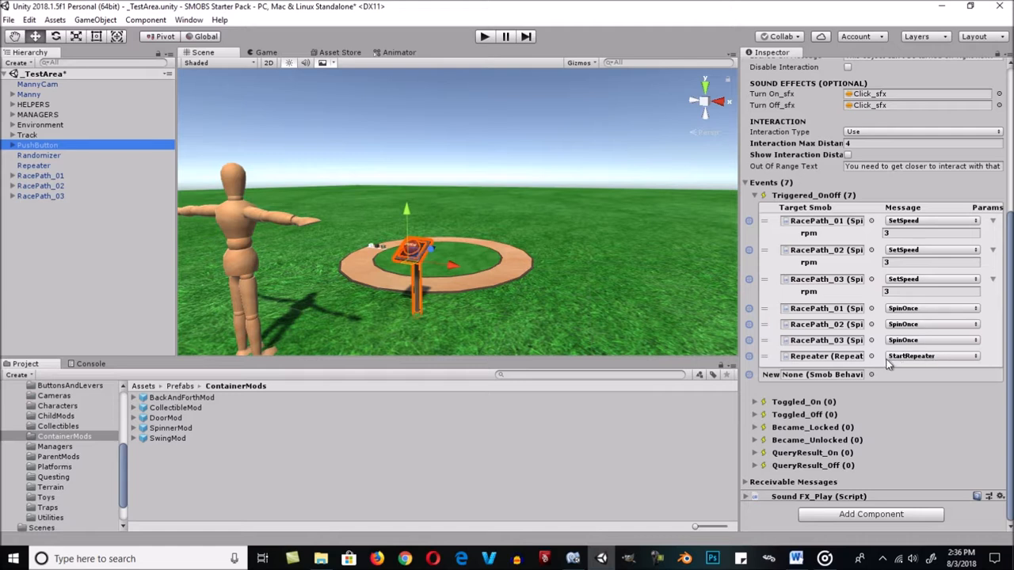
click(35, 166)
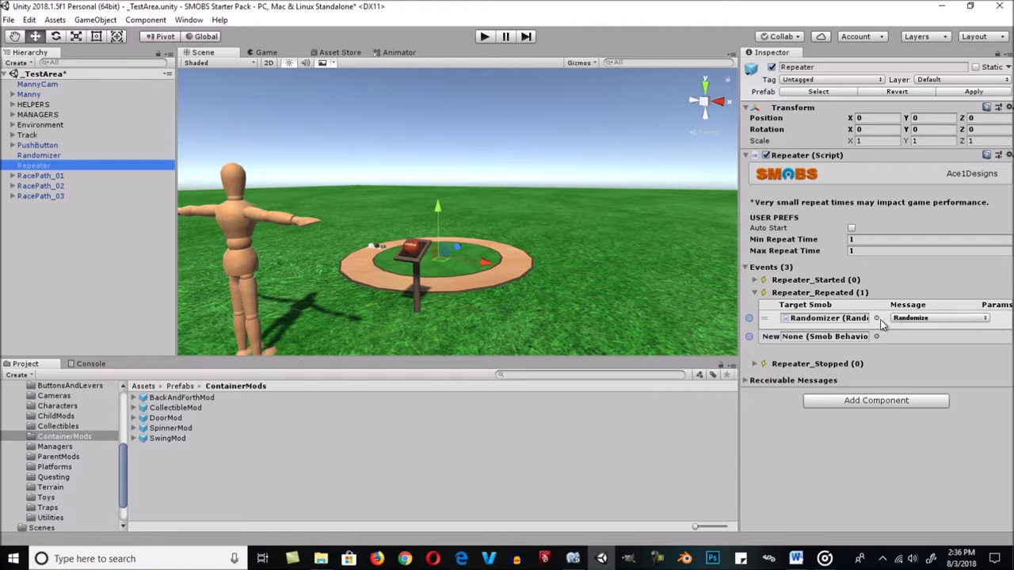
click(43, 156)
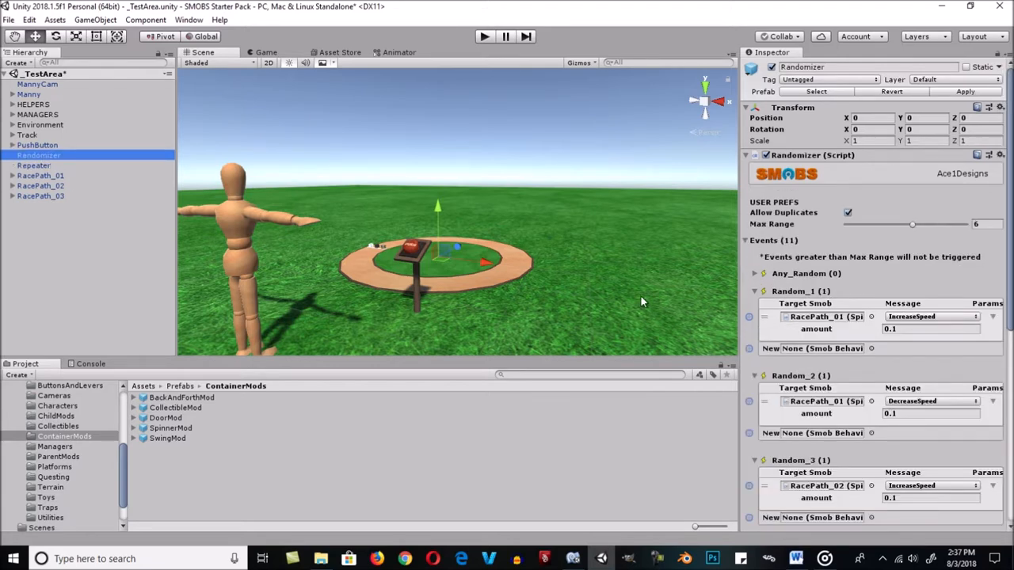
scroll(868, 339, down, 6)
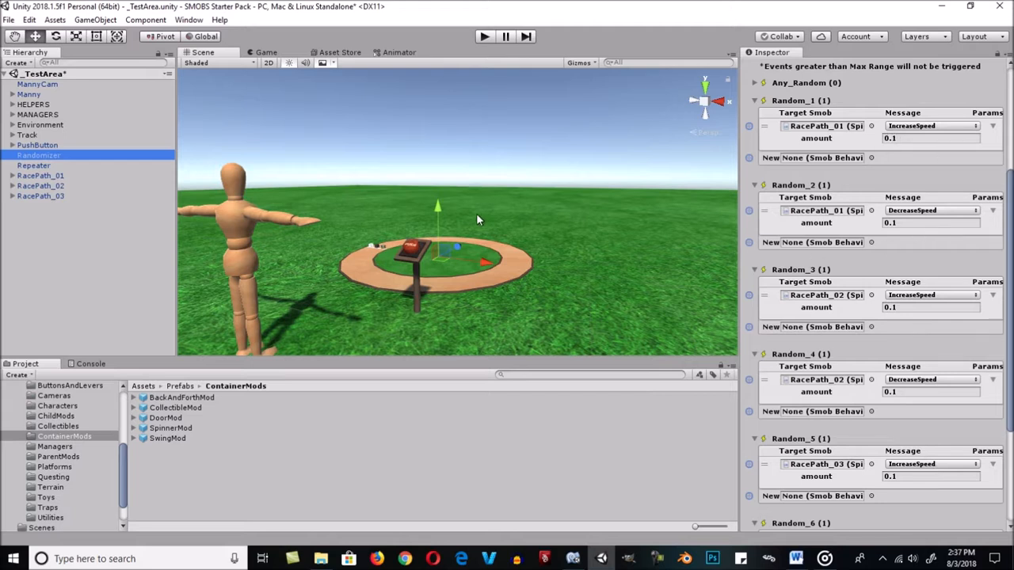
Run the scene in play mode and start the race with the push button, viewing the track up close
click(484, 37)
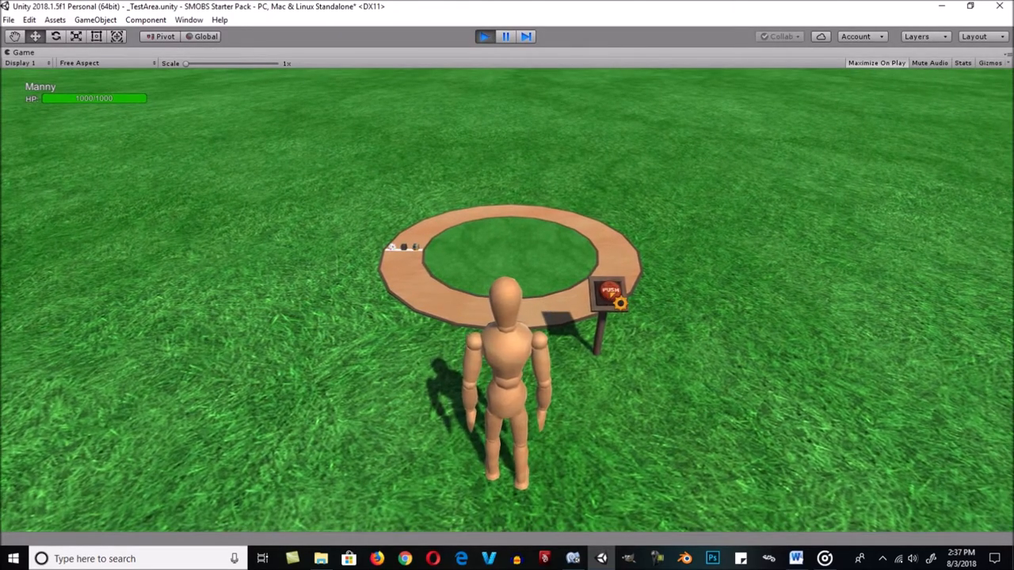
click(615, 301)
scroll(607, 346, up, 3)
scroll(592, 340, up, 5)
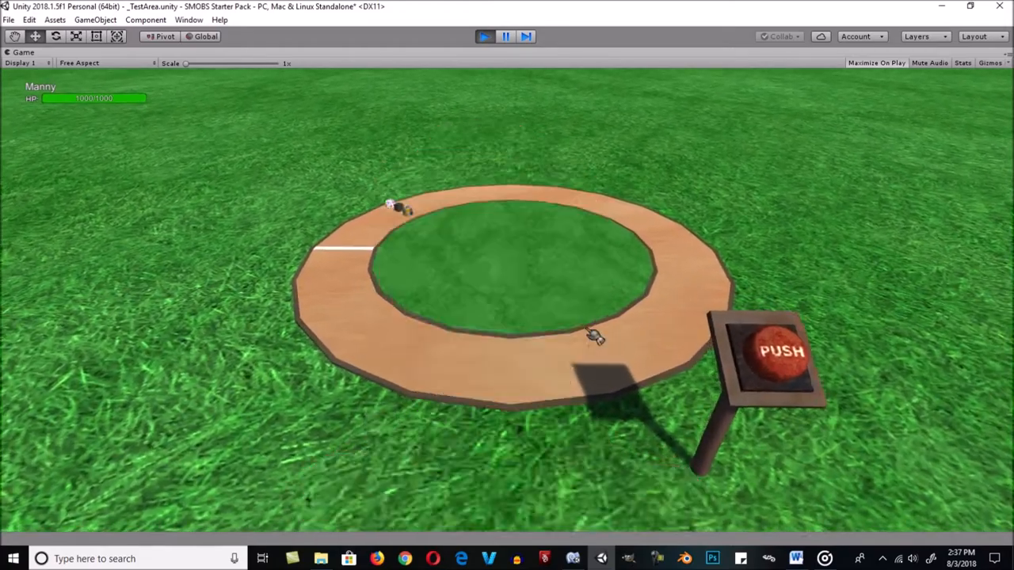